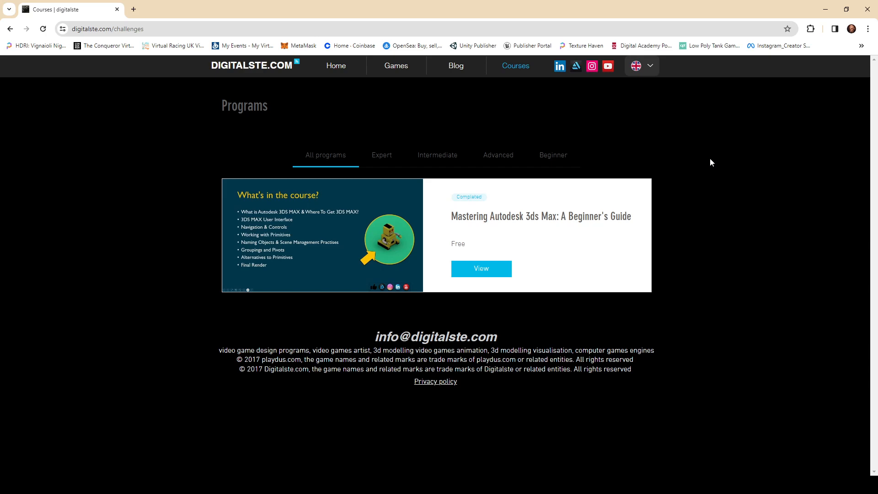
pyautogui.moveTo(56, 10); pyautogui.dragTo(0, 206)
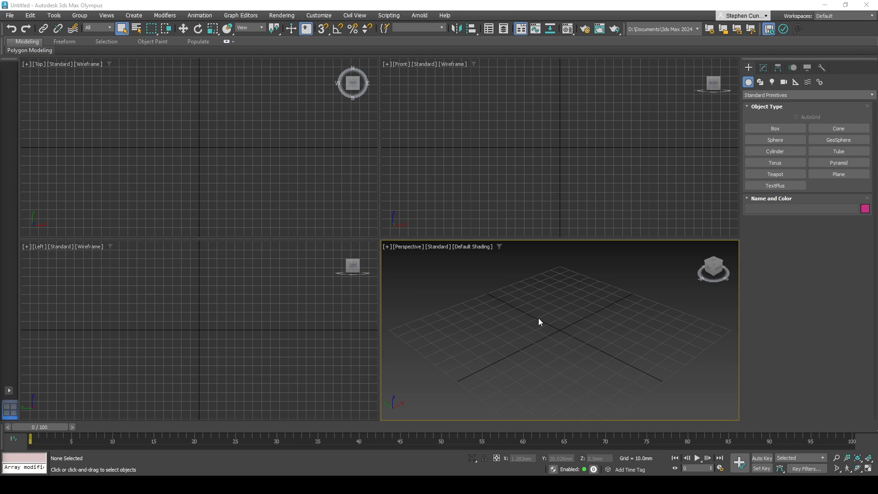
# Open the Material Editor in Slate mode and shrink its window so the viewports show around it
pyautogui.click(568, 30)
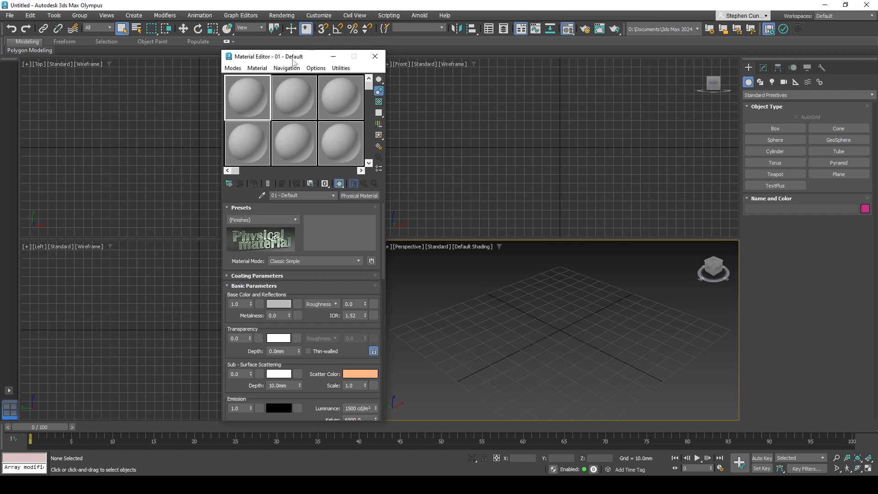
pyautogui.click(235, 70)
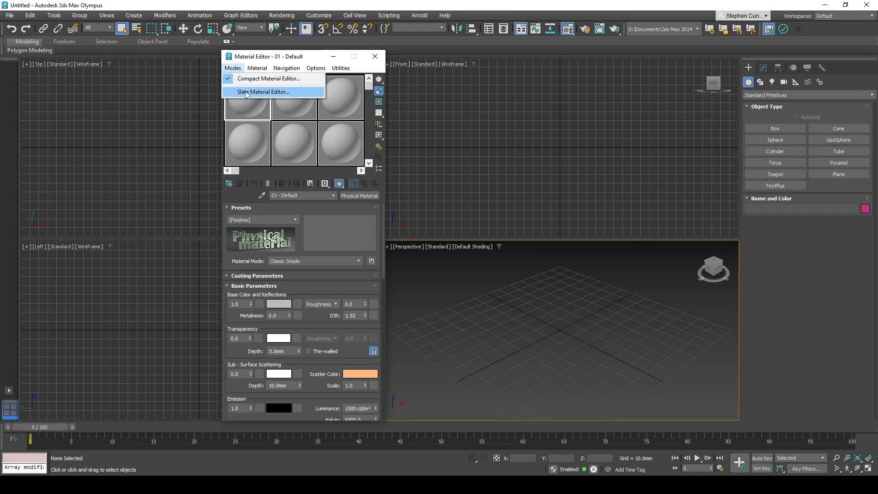
pyautogui.click(246, 93)
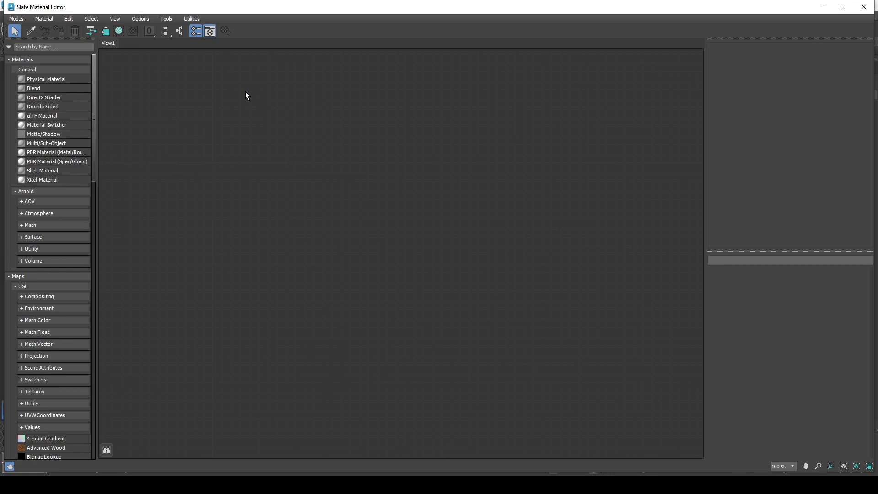
pyautogui.moveTo(7, 0); pyautogui.dragTo(306, 153)
pyautogui.moveTo(468, 161); pyautogui.dragTo(261, 67)
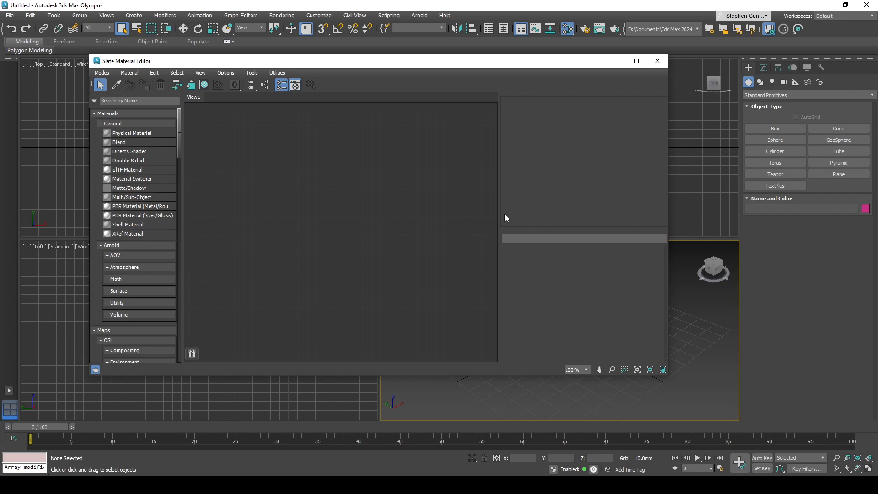
# Add a Physical Material node to the Slate view and look through its parameters down to Special Maps
pyautogui.moveTo(131, 132); pyautogui.dragTo(203, 147)
pyautogui.moveTo(295, 163); pyautogui.dragTo(197, 160)
pyautogui.moveTo(331, 174); pyautogui.dragTo(335, 125)
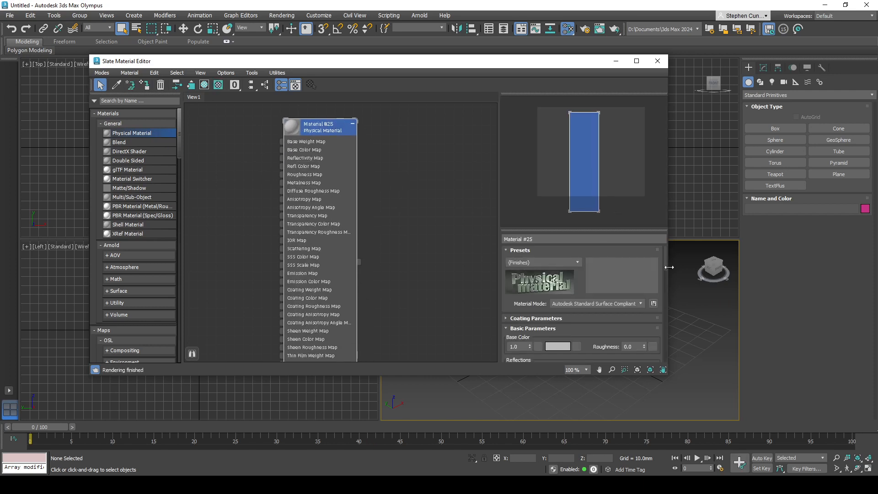
pyautogui.moveTo(666, 260)
pyautogui.mouseDown()
pyautogui.moveTo(666, 341)
pyautogui.moveTo(659, 259)
pyautogui.mouseUp()
pyautogui.scroll(-2, 582, 320)
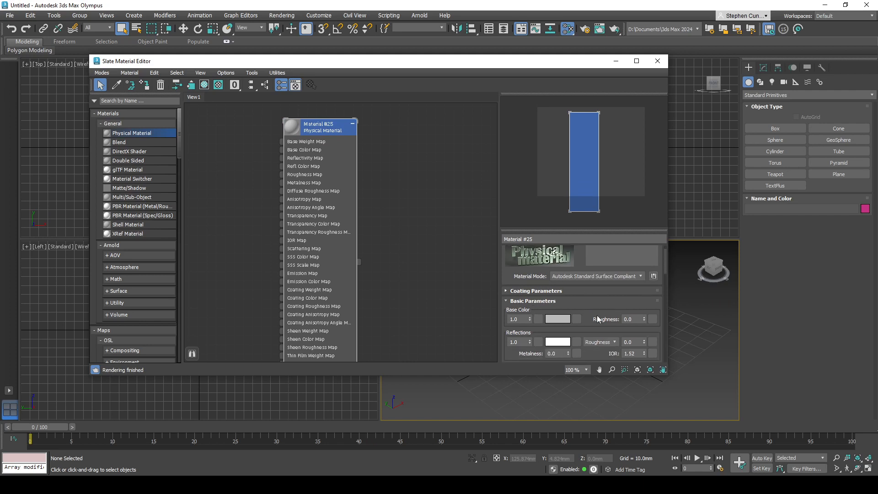
pyautogui.scroll(-15, 598, 317)
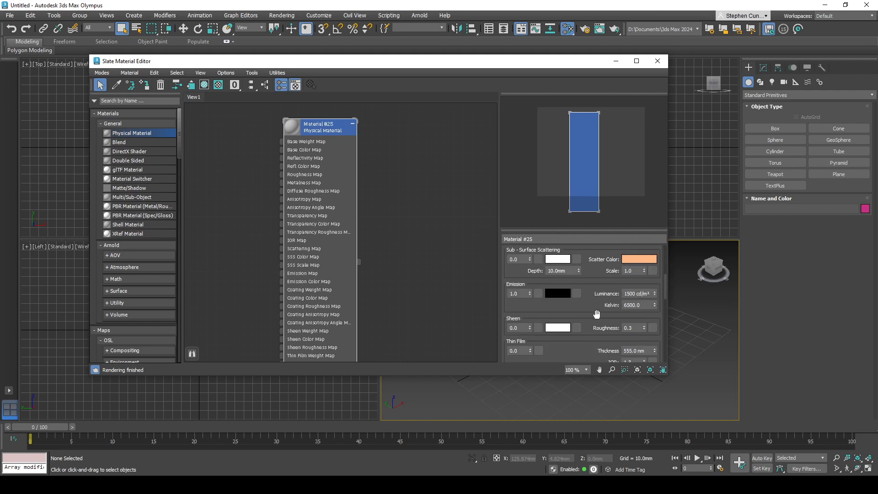
pyautogui.scroll(-6, 594, 311)
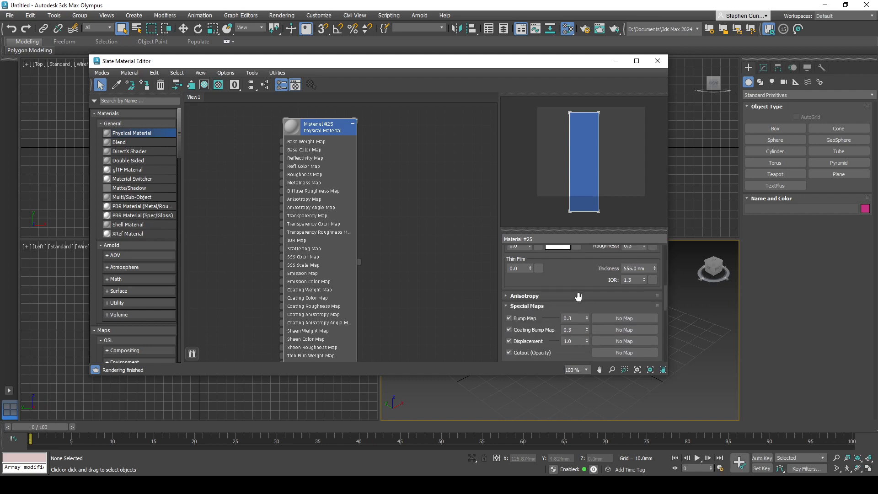
pyautogui.scroll(5, 583, 312)
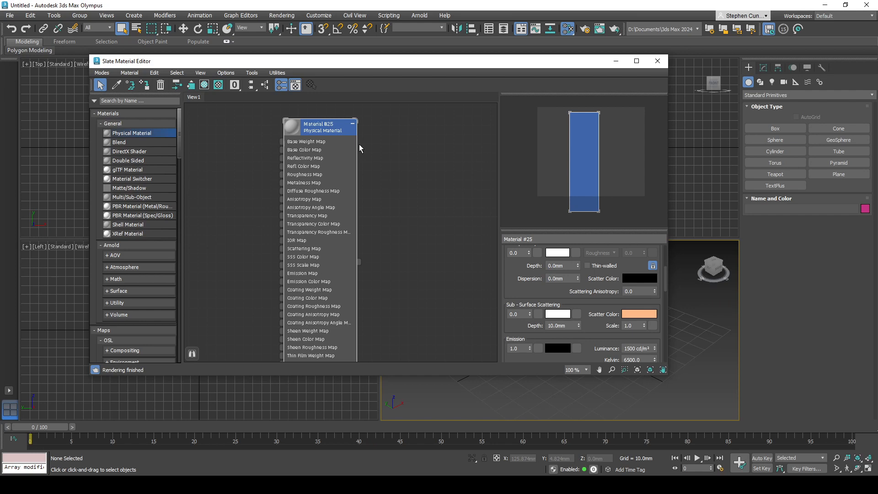
# Switch to the Compact Material Editor and look over its sample slots and material parameters
pyautogui.click(102, 73)
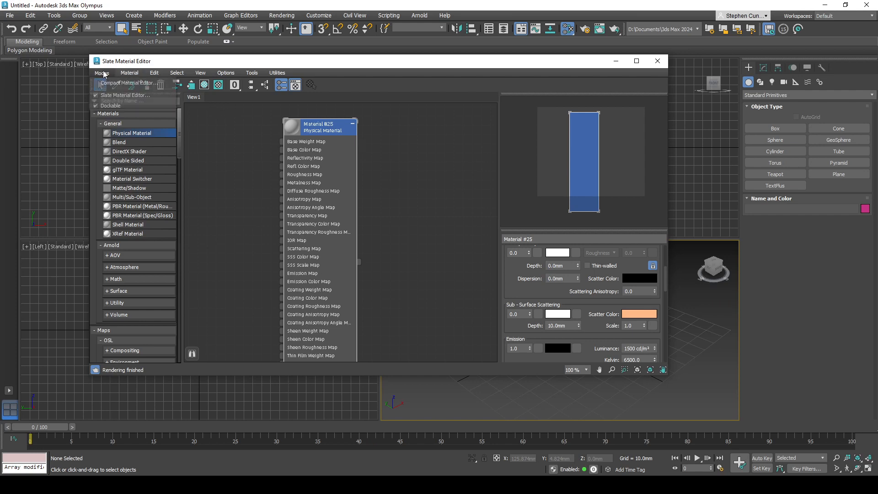
pyautogui.click(112, 82)
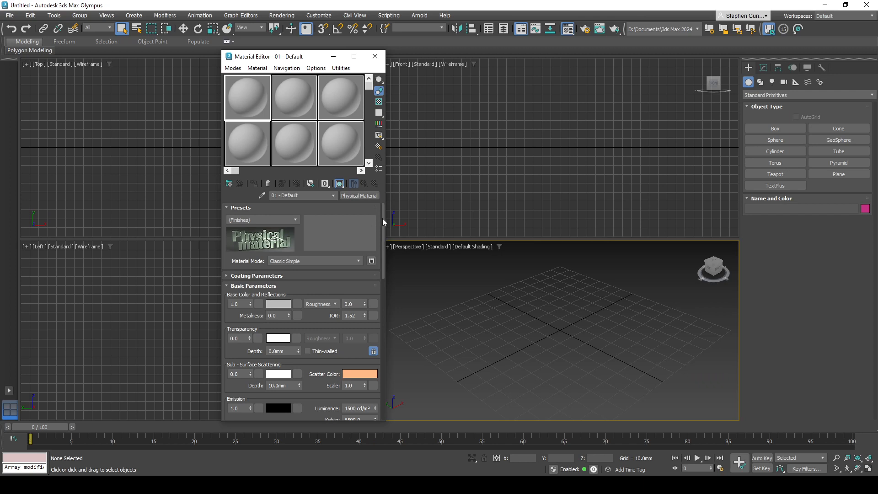
pyautogui.moveTo(382, 218); pyautogui.dragTo(386, 198)
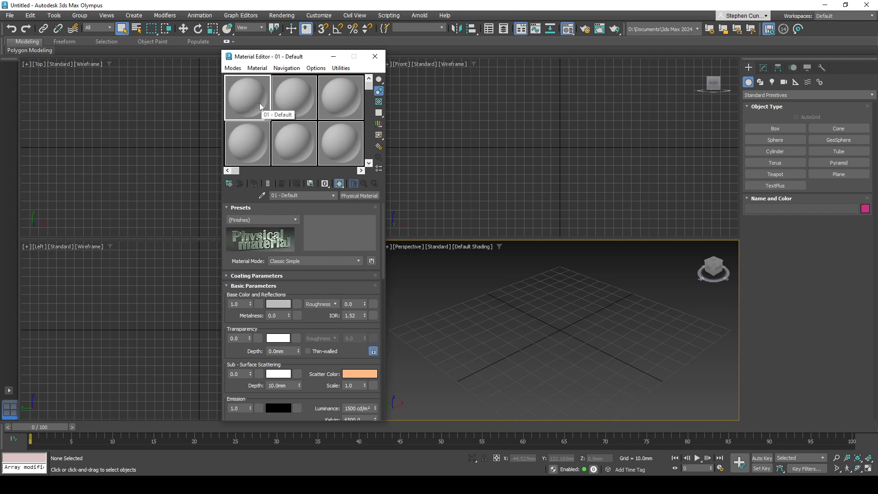
# In the Slate Material Editor, add an OSL Noise map and wire its output to the physical material's Roughness Map input
pyautogui.click(233, 69)
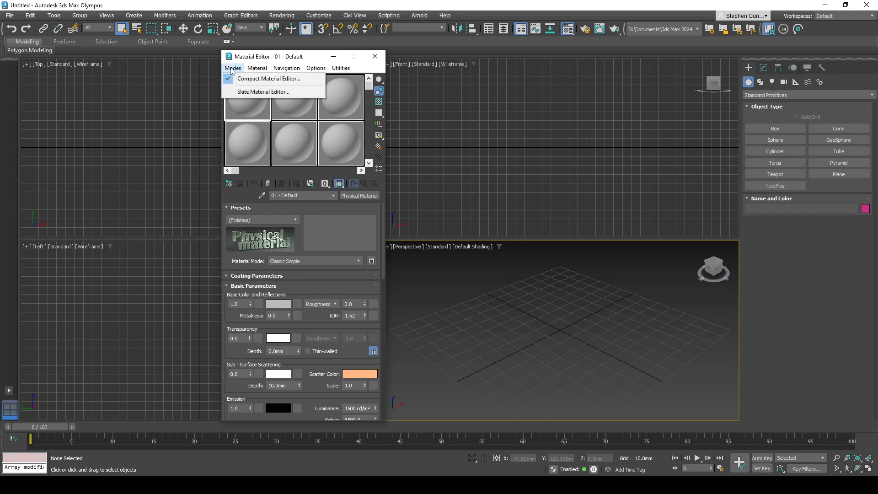
pyautogui.click(244, 91)
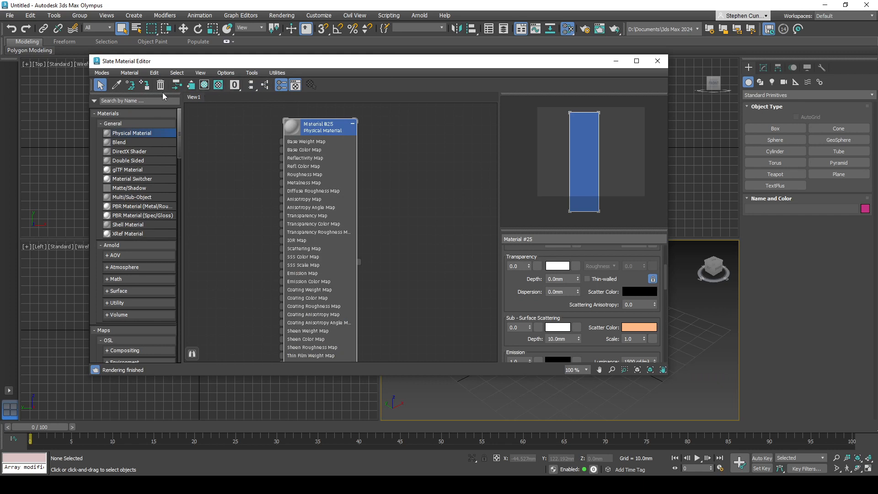
pyautogui.moveTo(179, 136); pyautogui.dragTo(178, 196)
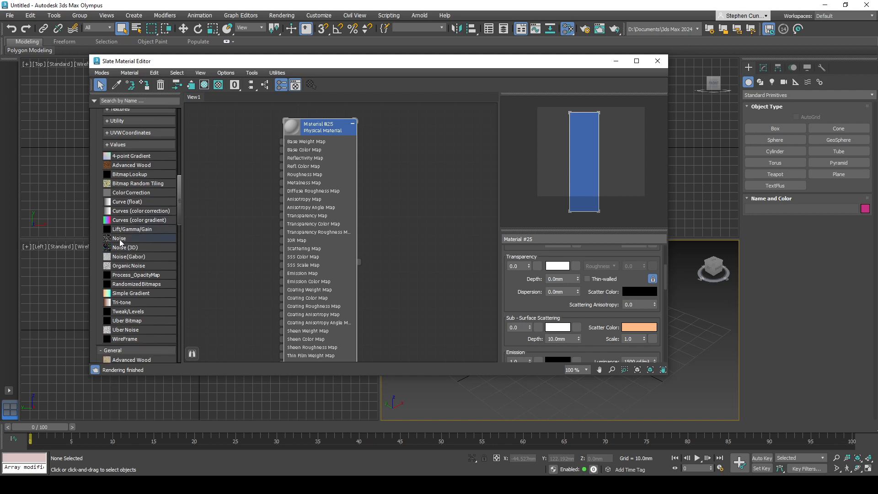
pyautogui.moveTo(121, 239); pyautogui.dragTo(243, 186)
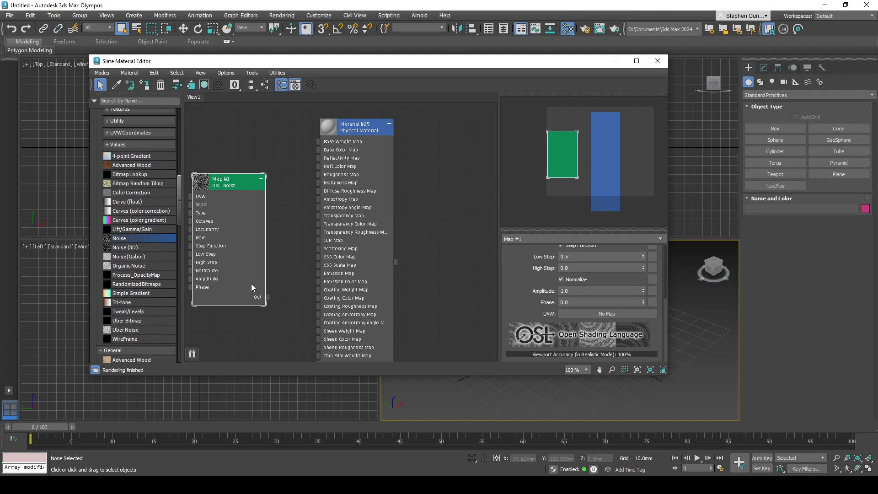
pyautogui.moveTo(269, 297); pyautogui.dragTo(318, 174)
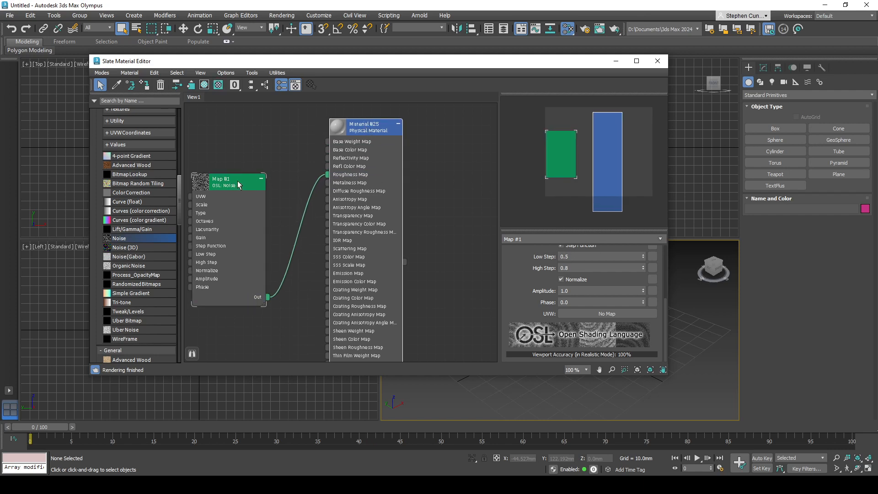
pyautogui.moveTo(237, 180); pyautogui.dragTo(256, 153)
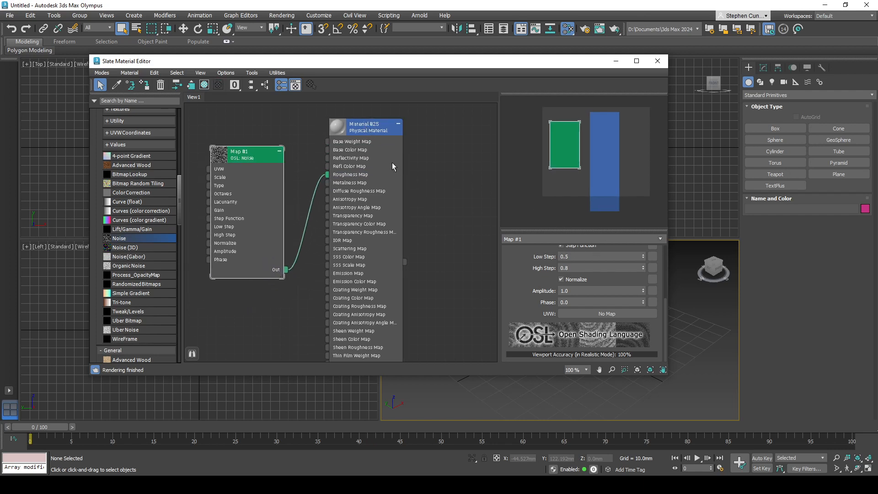
# Open the Noise map from the physical material's roughness map slot and review its OSL map parameters
pyautogui.doubleClick(375, 130)
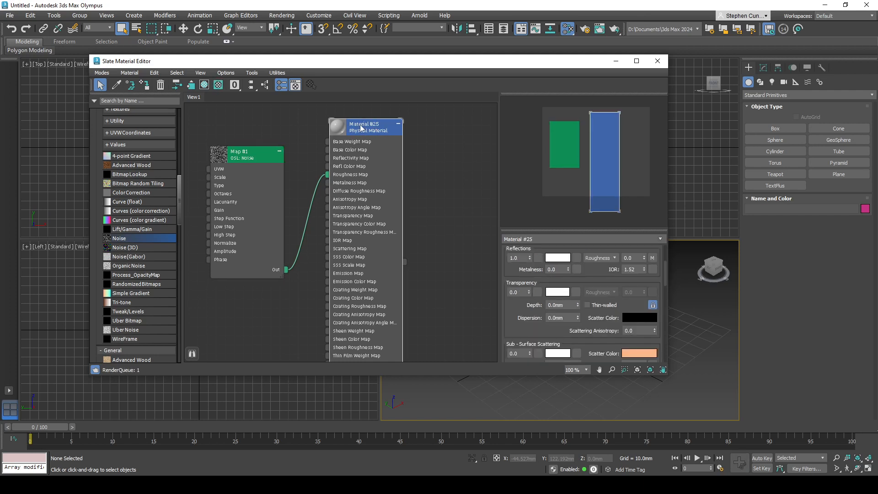
pyautogui.click(652, 259)
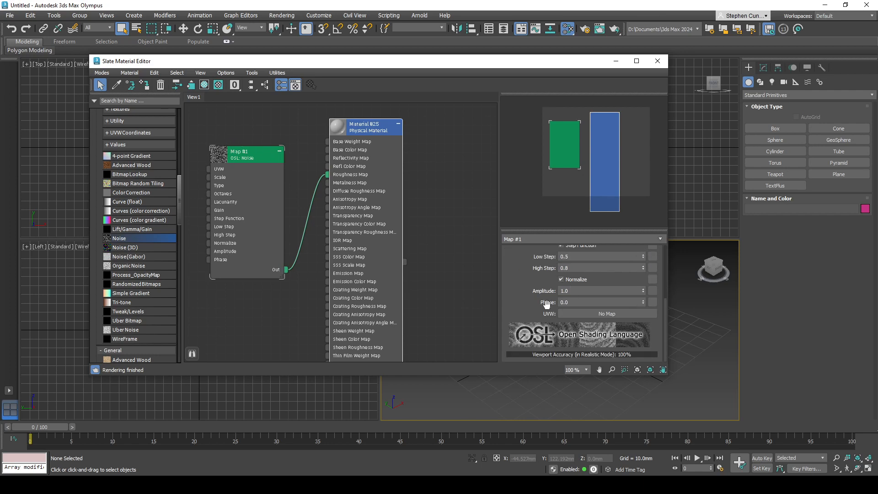
pyautogui.scroll(5, 541, 304)
pyautogui.scroll(1, 541, 304)
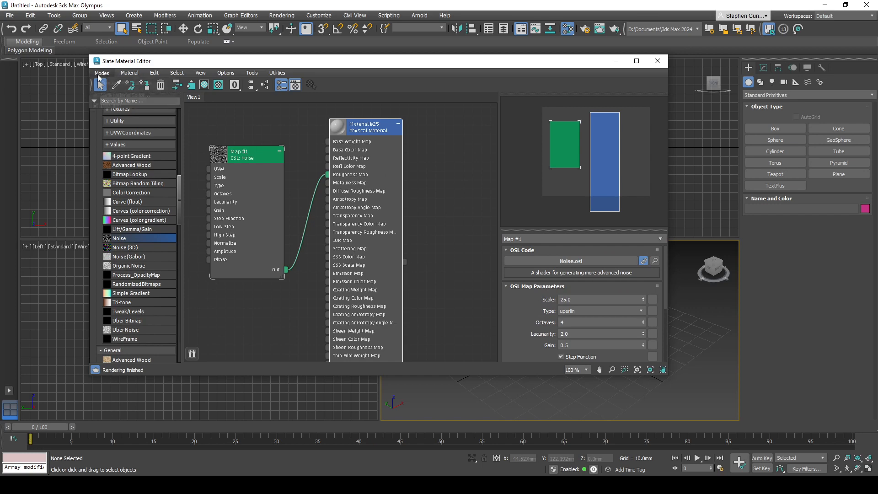
# In the Compact Material Editor, assign an OSL Noise map to the roughness of the 01 - Default material
pyautogui.click(99, 75)
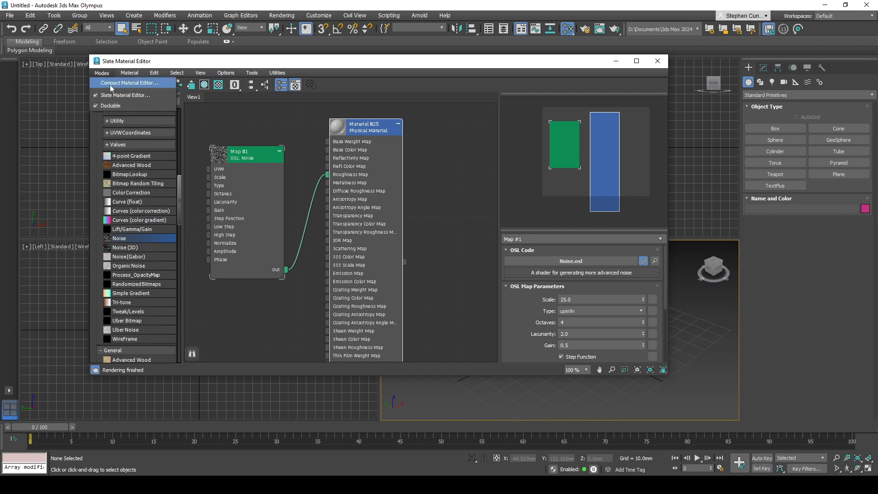
pyautogui.click(110, 85)
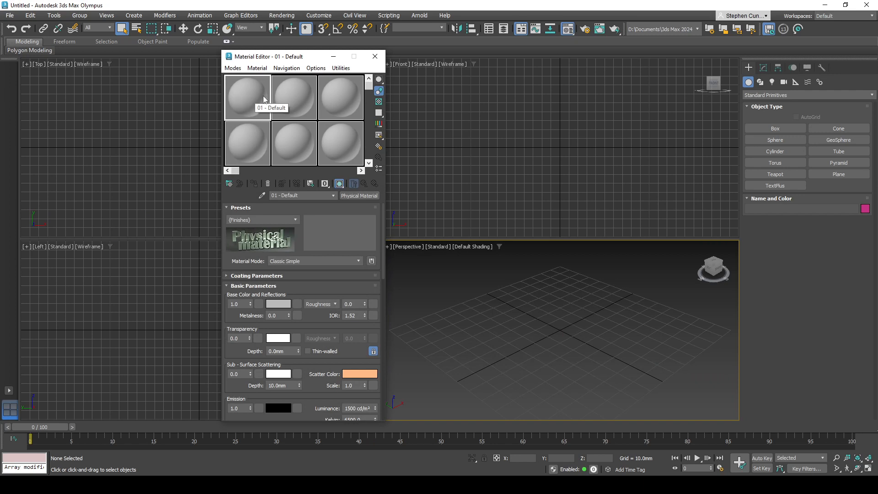
pyautogui.click(236, 69)
pyautogui.click(238, 68)
pyautogui.click(373, 304)
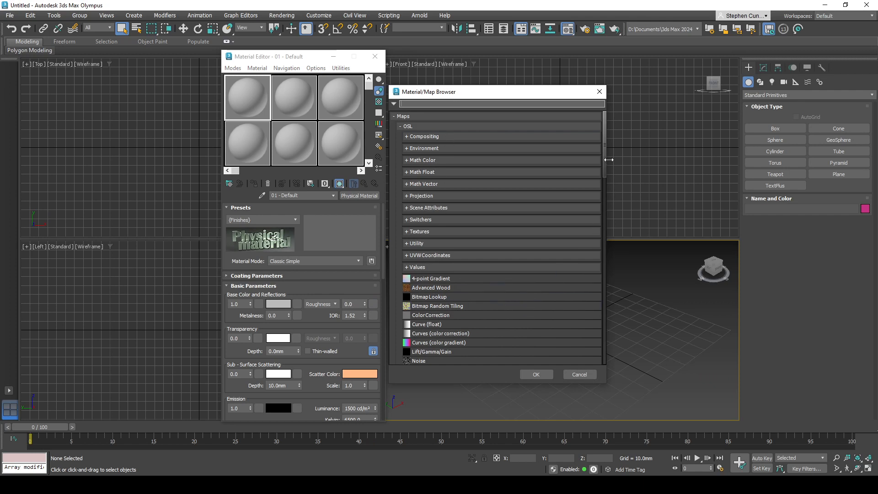
pyautogui.moveTo(603, 157); pyautogui.dragTo(595, 192)
pyautogui.click(437, 230)
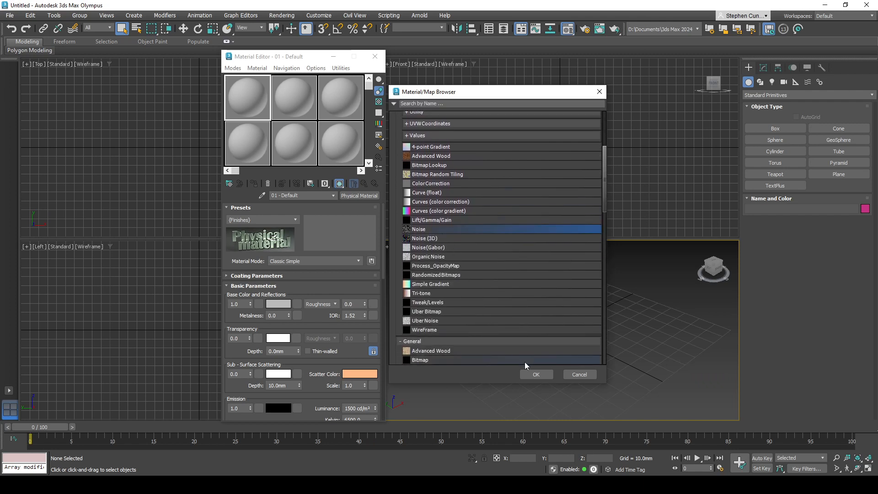
pyautogui.click(536, 375)
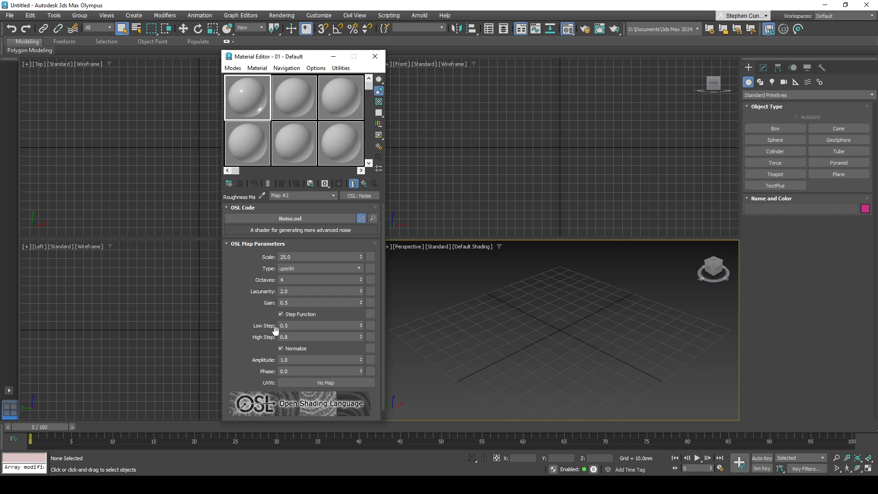
# Review the Noise map's OSL parameters and return to the parent 01 - Default material
pyautogui.moveTo(384, 237); pyautogui.dragTo(385, 266)
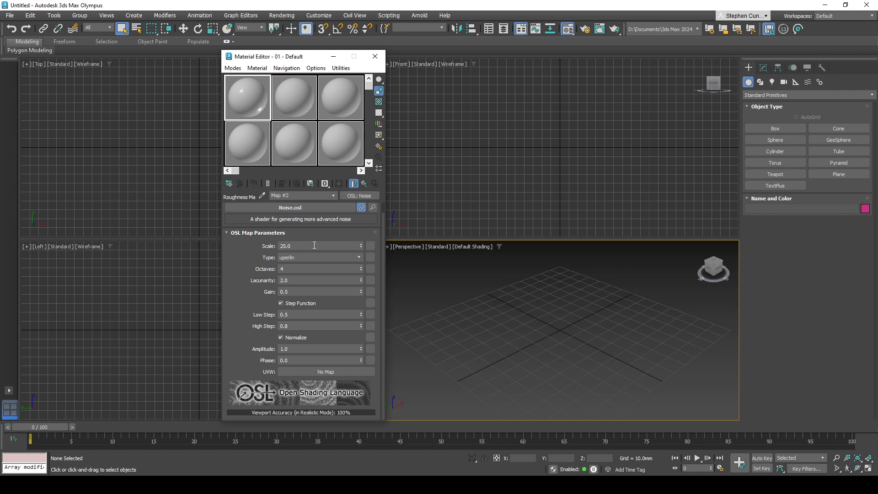
pyautogui.scroll(1, 286, 309)
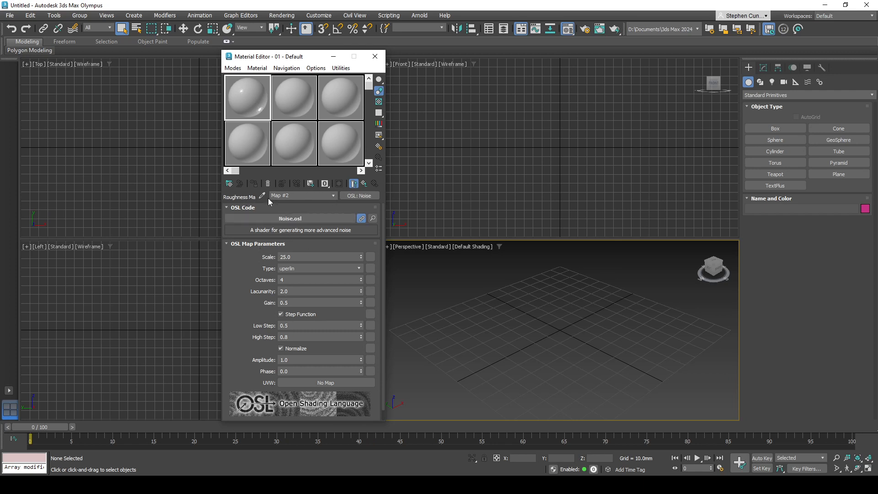
pyautogui.click(331, 197)
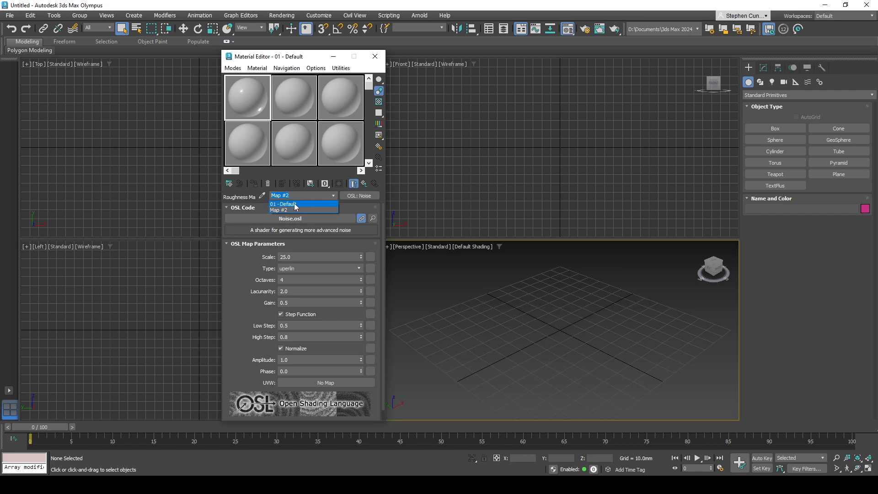
pyautogui.click(295, 203)
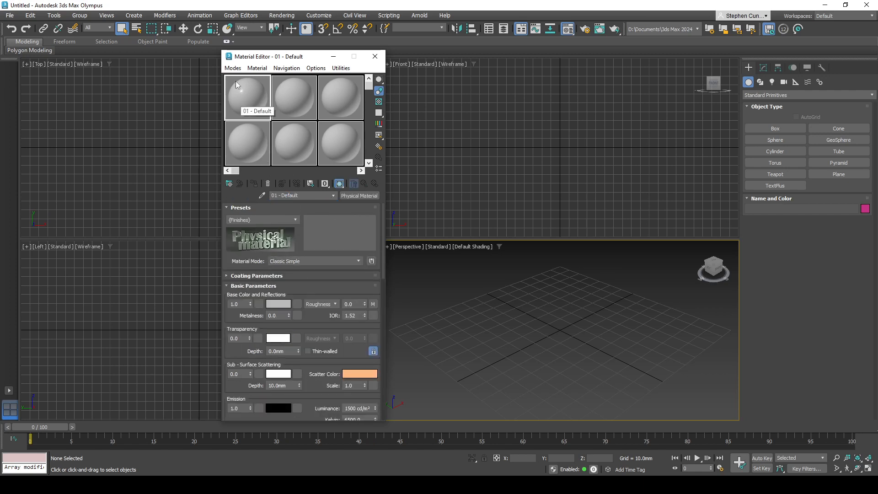
# Switch back to the Slate Material Editor and compare the parameters of the Noise map and Physical Material nodes
pyautogui.click(233, 68)
pyautogui.click(249, 90)
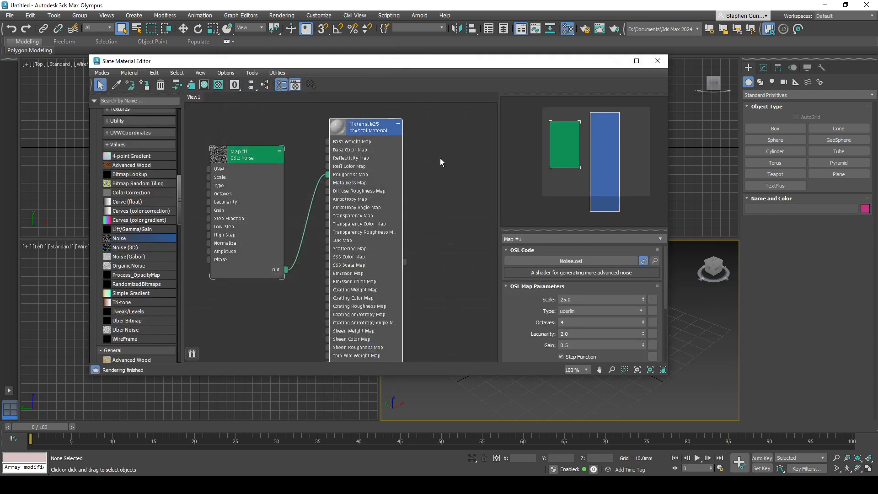
pyautogui.doubleClick(386, 166)
pyautogui.doubleClick(256, 176)
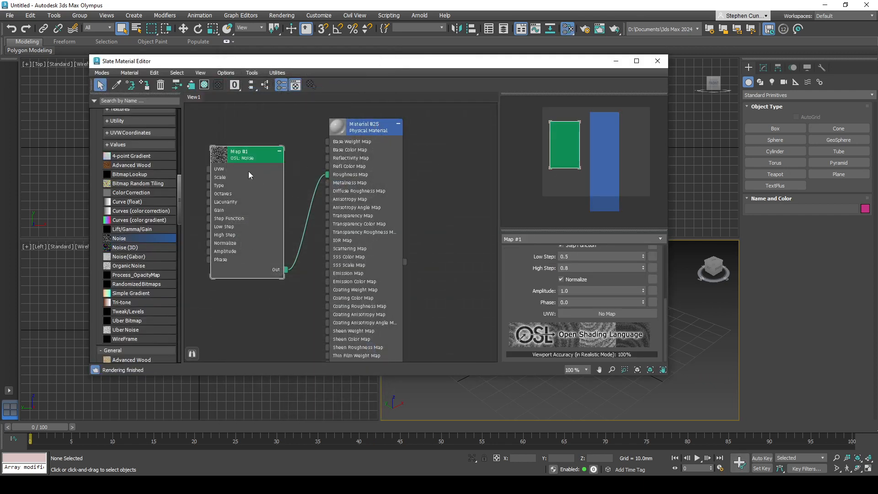
pyautogui.scroll(3, 557, 260)
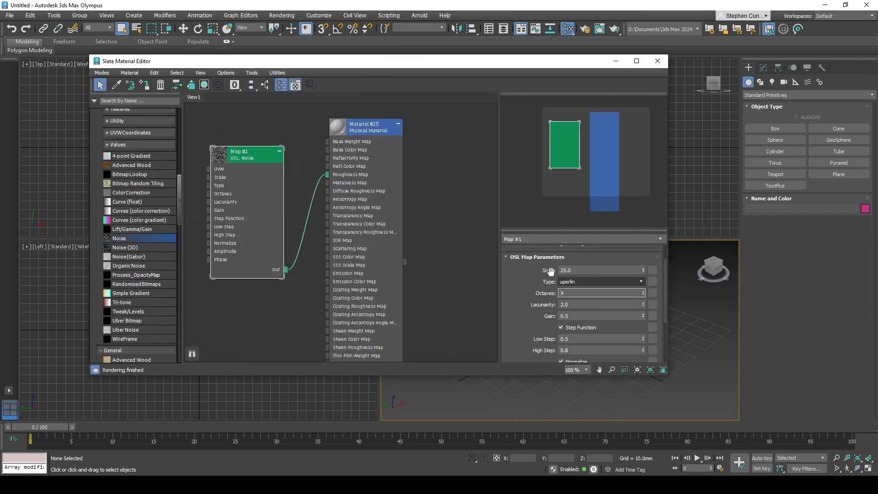
pyautogui.doubleClick(389, 168)
pyautogui.scroll(4, 584, 278)
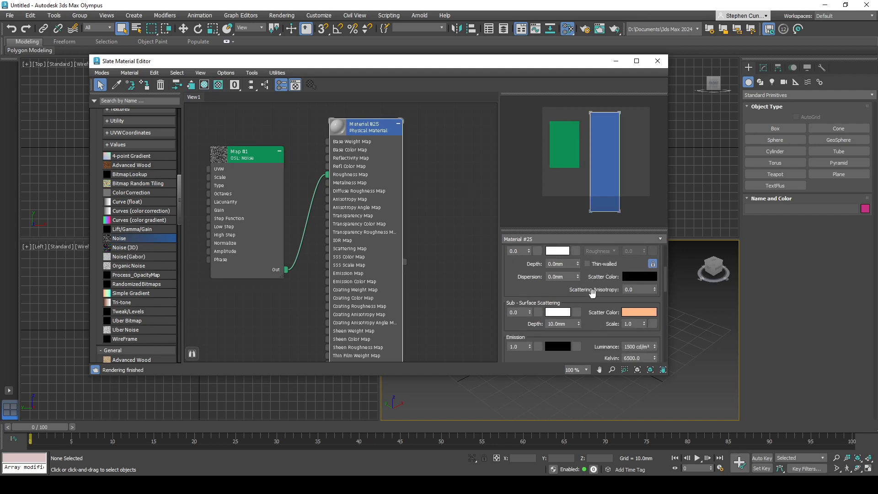
# Finish reviewing the Physical Material parameters and switch to the Compact Material Editor
pyautogui.scroll(-3, 629, 278)
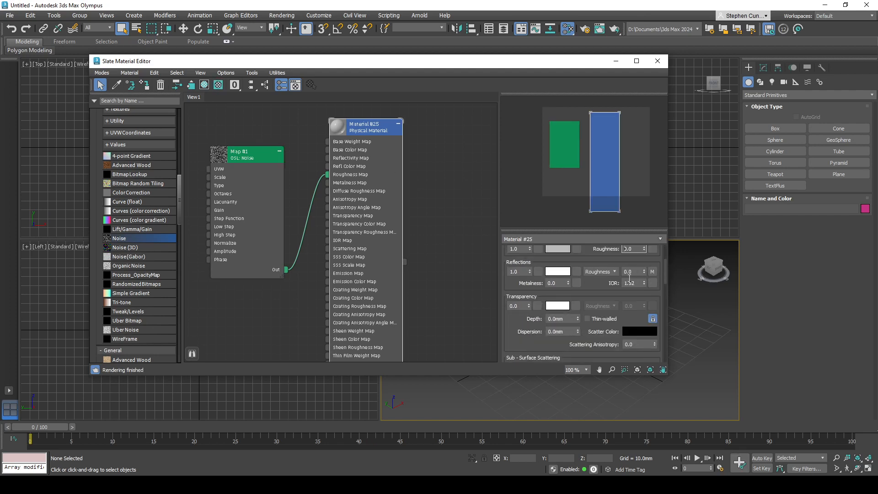
pyautogui.click(102, 72)
pyautogui.click(124, 82)
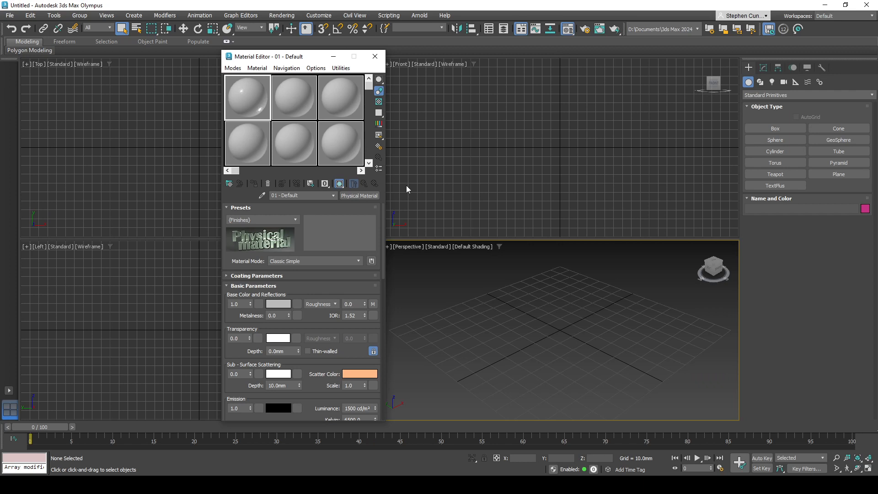
# Look through the six sample slots, return to the 01 - Default material, and view the material types available for it
pyautogui.click(299, 98)
pyautogui.click(345, 99)
pyautogui.click(246, 138)
pyautogui.click(290, 138)
pyautogui.click(352, 139)
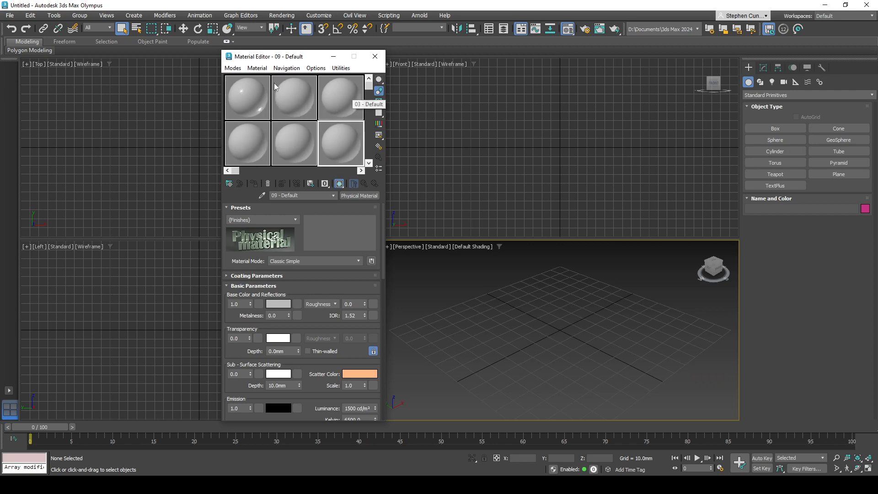
pyautogui.click(253, 107)
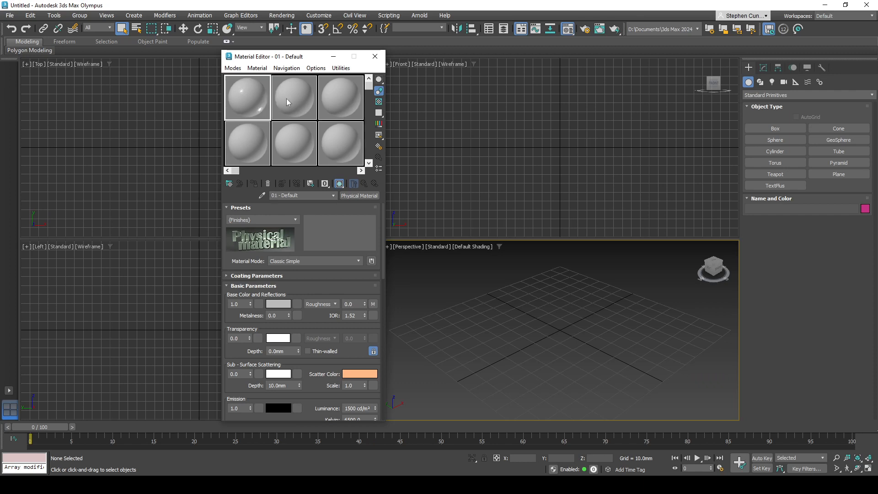
pyautogui.click(363, 196)
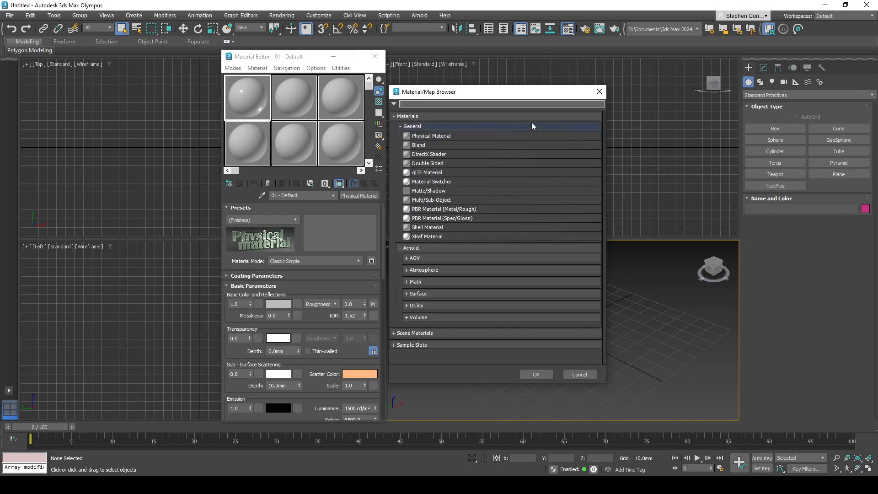
pyautogui.click(602, 94)
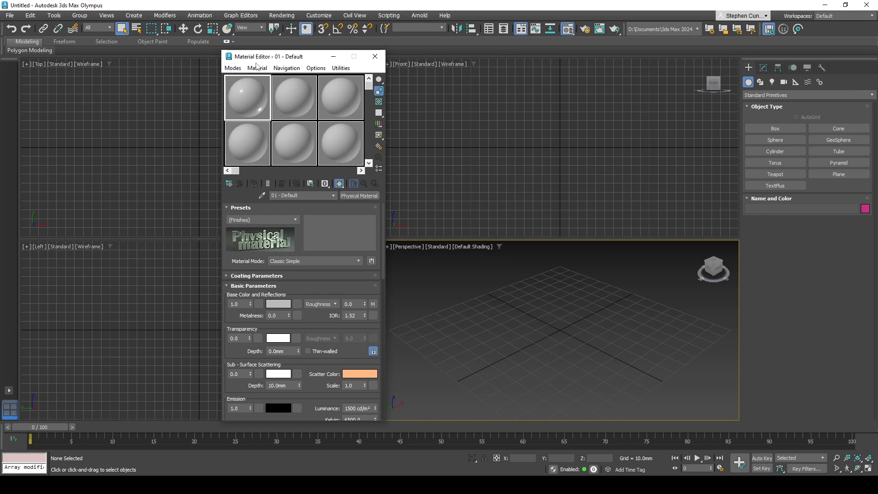
# Review the Compact Material Editor's material, navigation, options and utilities commands, trying Pick from Object along the way
pyautogui.click(233, 67)
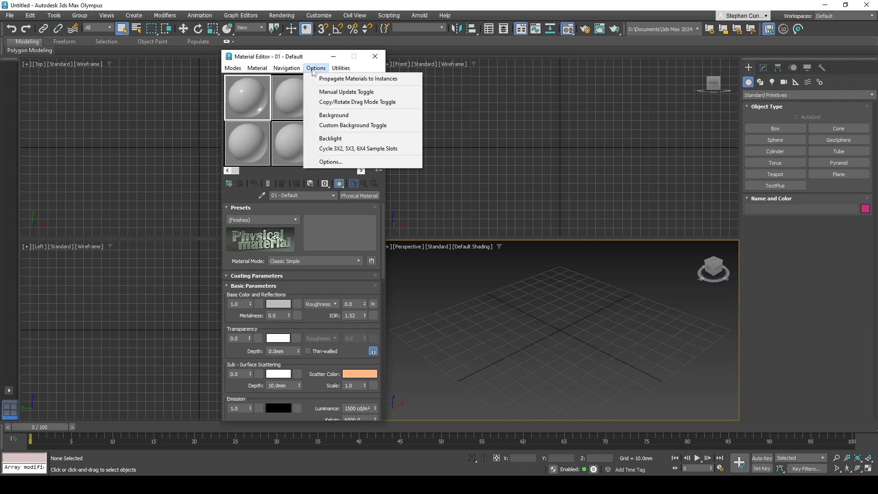
pyautogui.moveTo(251, 70)
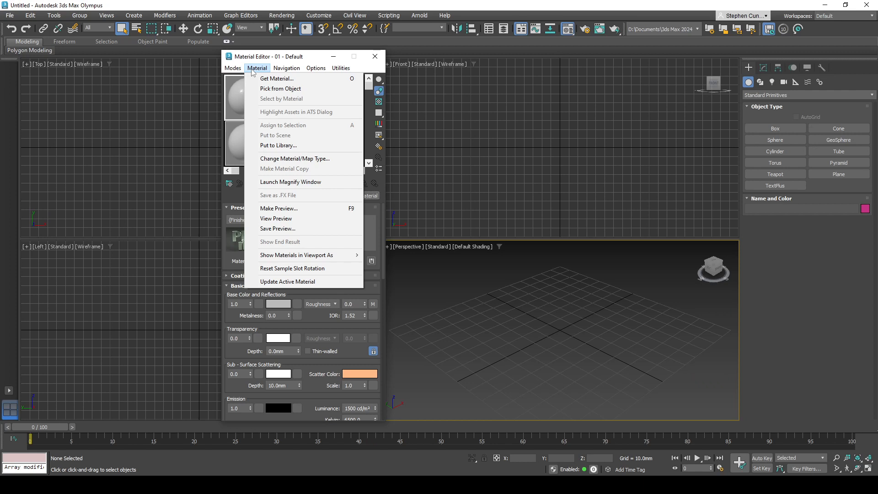
pyautogui.click(280, 89)
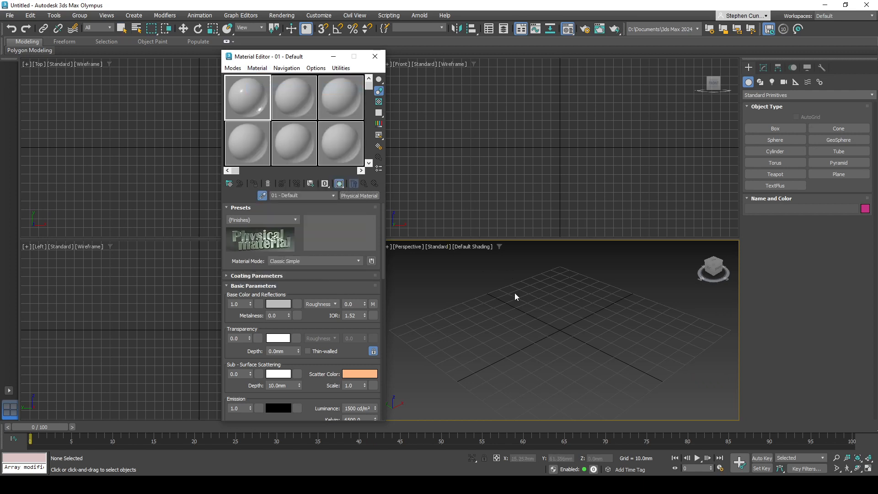
pyautogui.click(257, 68)
pyautogui.moveTo(287, 68)
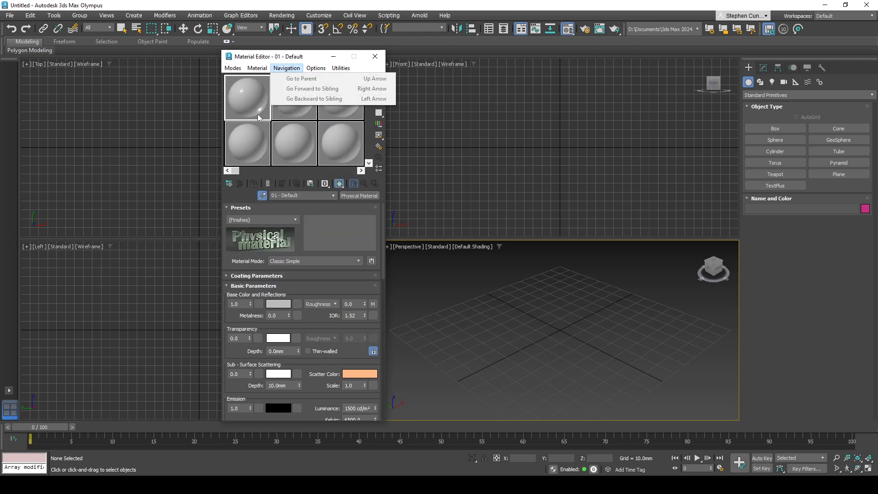
pyautogui.click(254, 133)
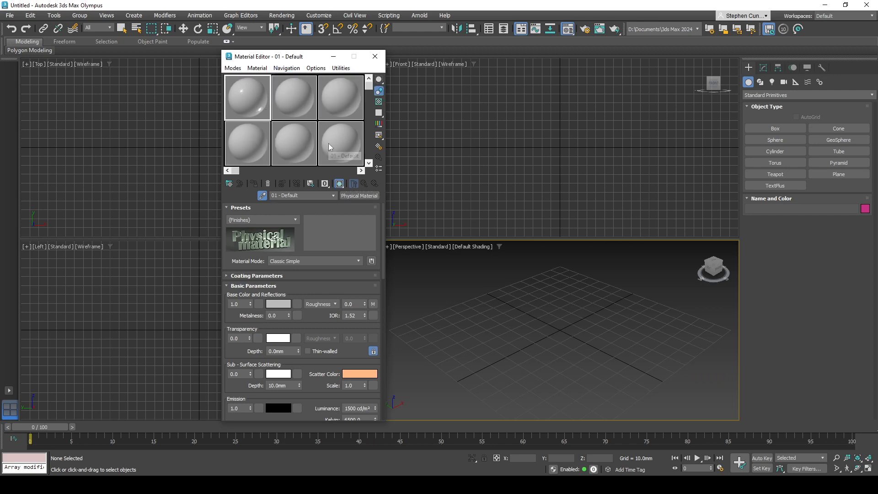
pyautogui.moveTo(368, 87)
pyautogui.mouseDown()
pyautogui.moveTo(367, 141)
pyautogui.moveTo(366, 79)
pyautogui.mouseUp()
pyautogui.click(318, 69)
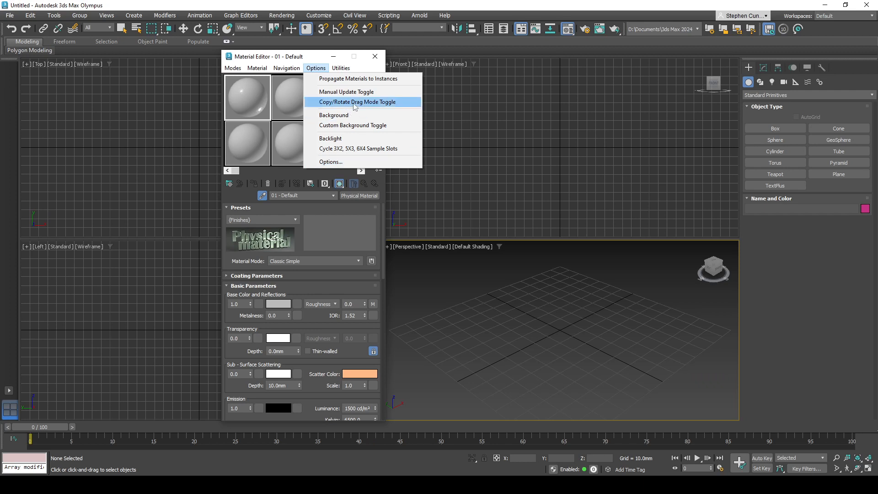
pyautogui.moveTo(339, 68)
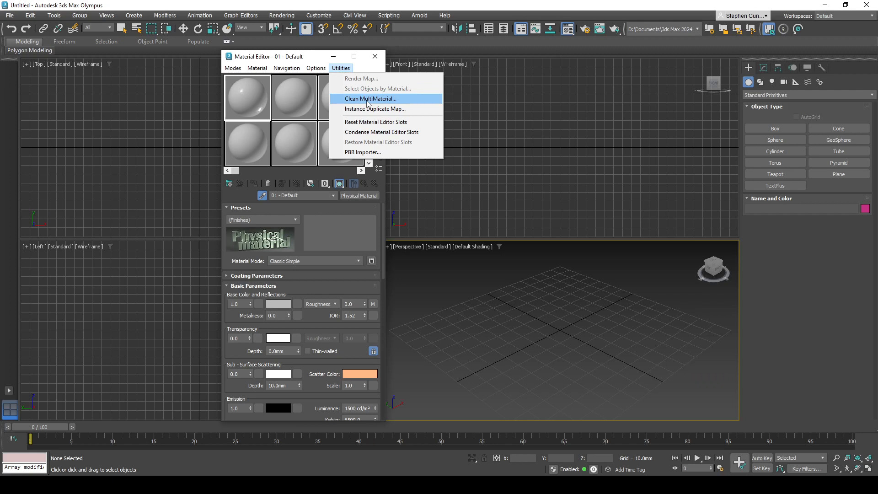
pyautogui.click(360, 67)
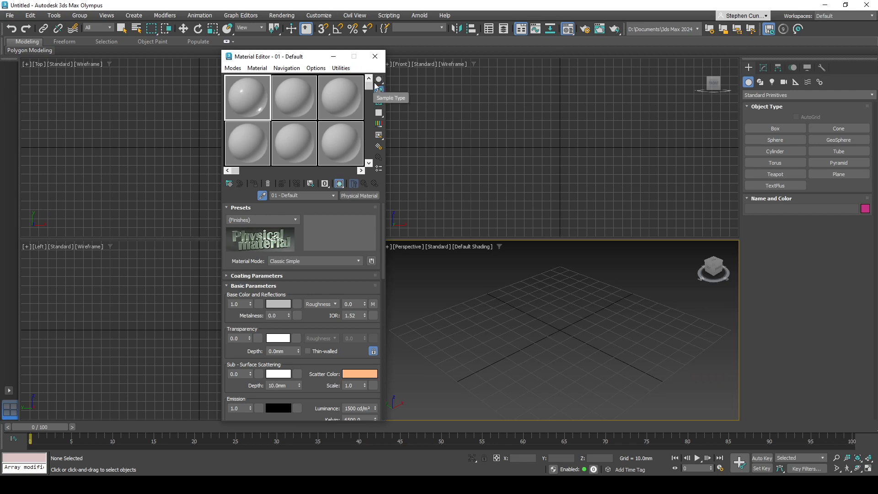
# Open a magnified preview of the 01 - Default sample and try the cylinder and box sample types before restoring the sphere
pyautogui.doubleClick(249, 95)
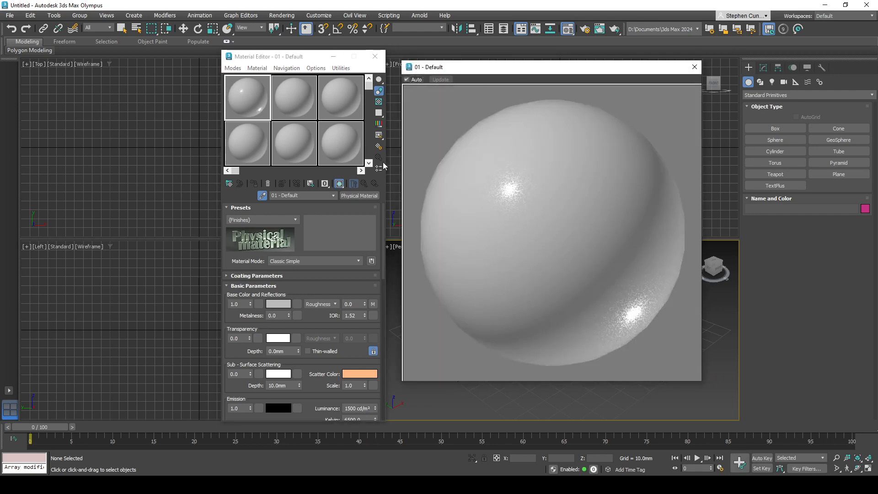
pyautogui.click(380, 80)
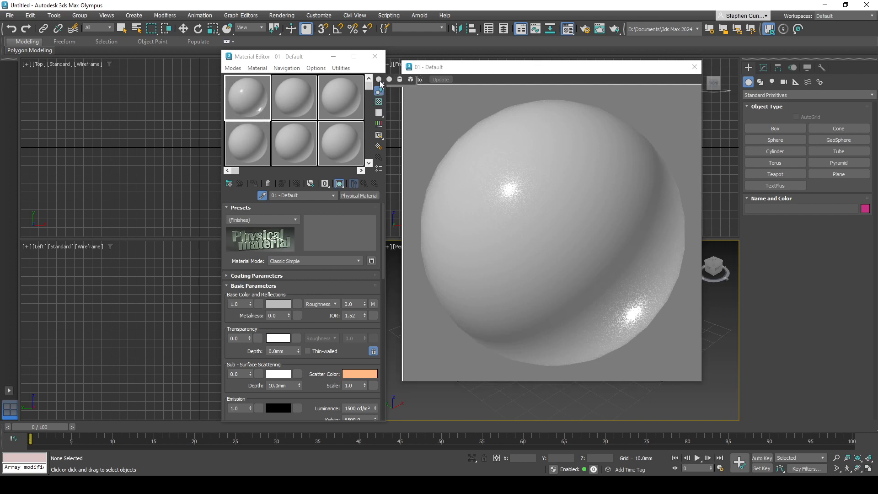
pyautogui.click(400, 80)
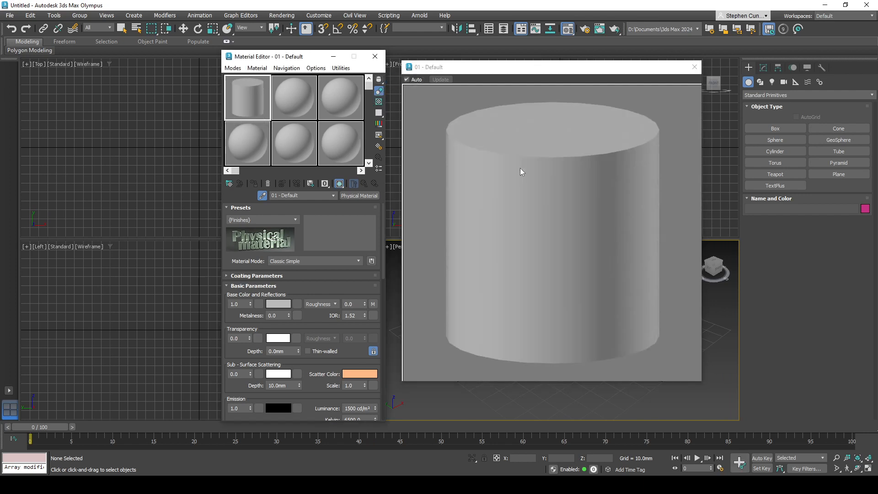
pyautogui.click(379, 80)
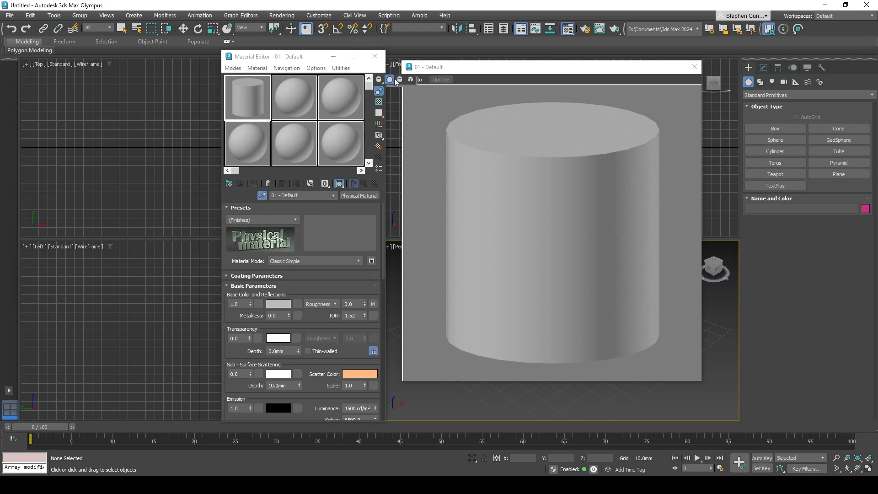
pyautogui.click(412, 80)
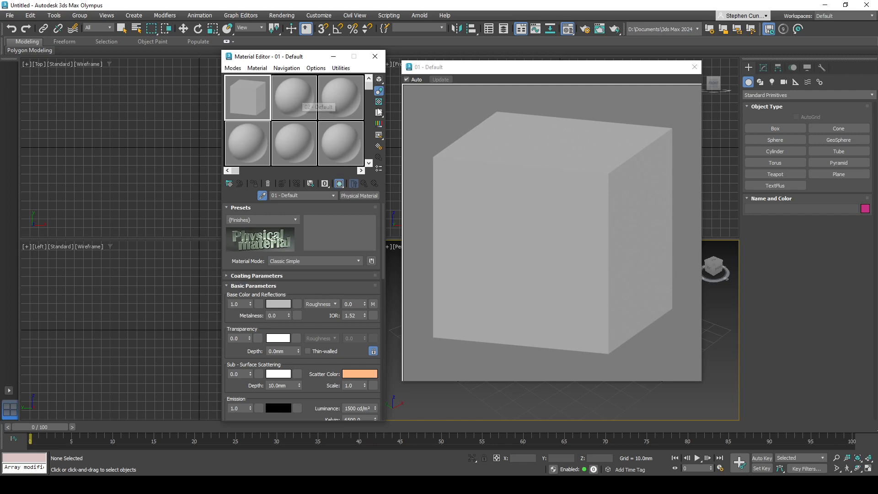
pyautogui.click(379, 91)
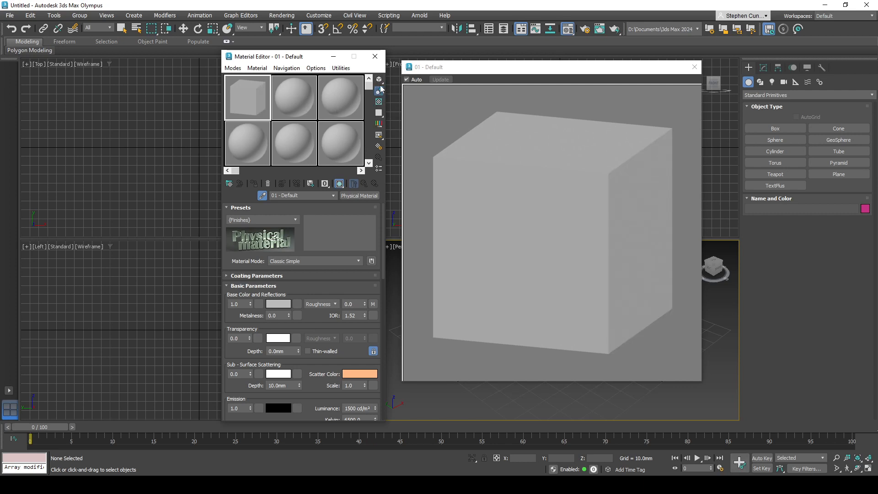
pyautogui.moveTo(379, 80); pyautogui.dragTo(391, 80)
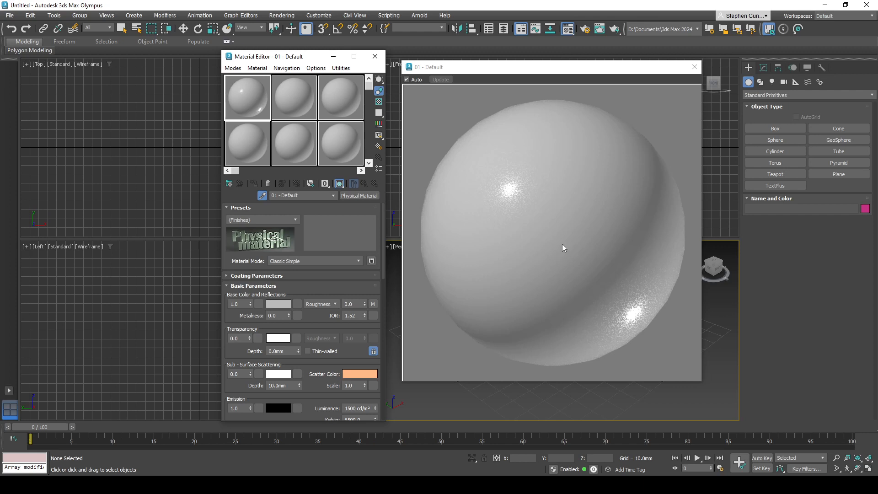
# Compare the 01 - Default sample with and without backlight, leaving the backlight off
pyautogui.click(377, 93)
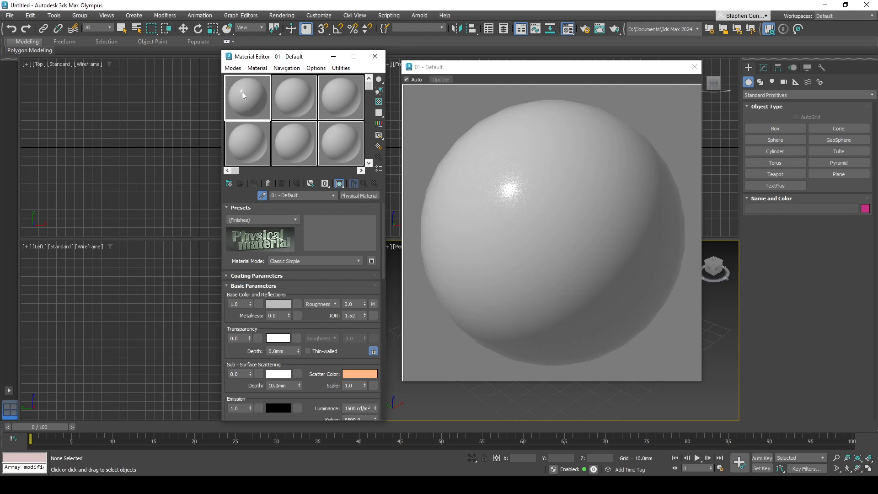
pyautogui.click(379, 91)
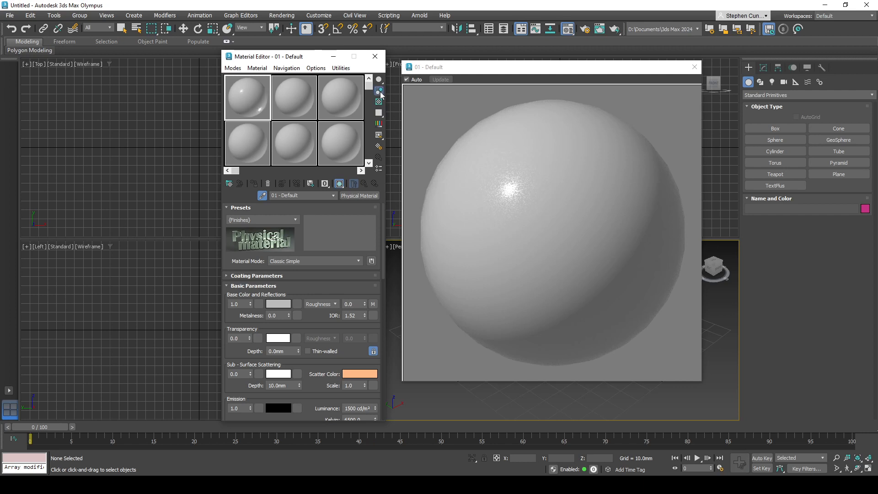
pyautogui.click(381, 92)
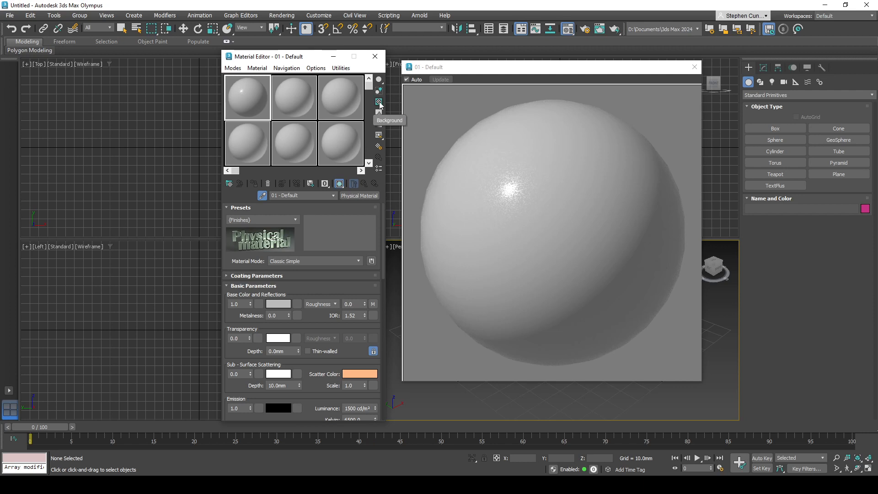
# Set the material's transparency to 1.0 and compare the sample with and without the checkered background, leaving the background on
pyautogui.click(380, 103)
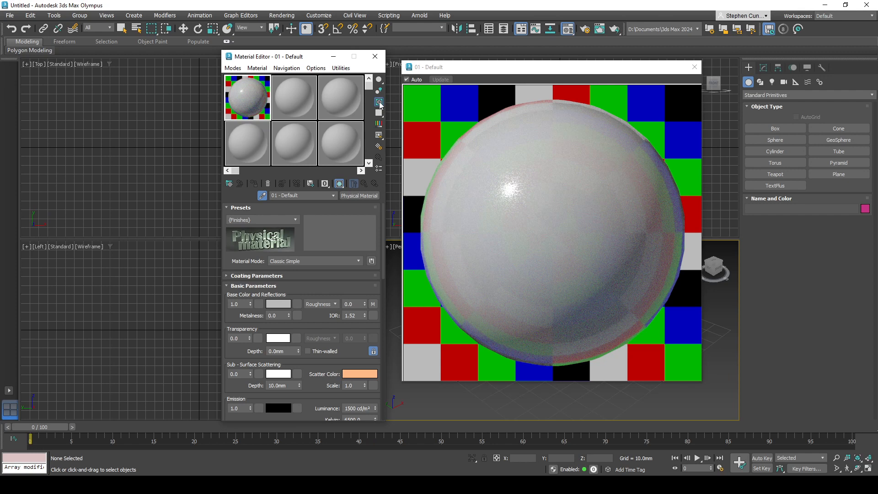
pyautogui.click(379, 102)
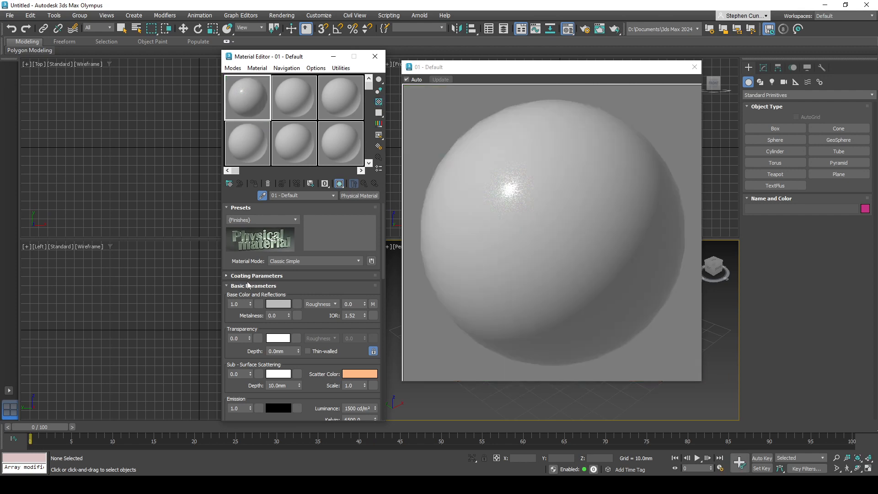
pyautogui.click(236, 338)
pyautogui.write('1')
pyautogui.press('Return')
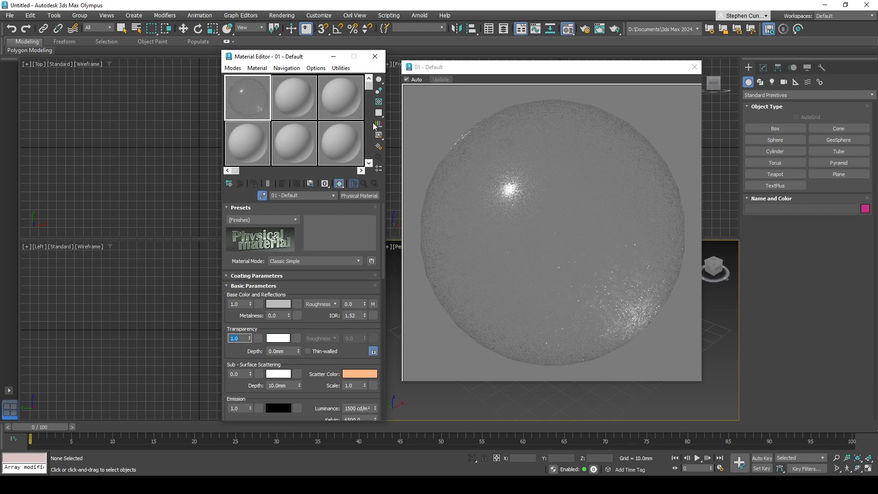
pyautogui.click(379, 102)
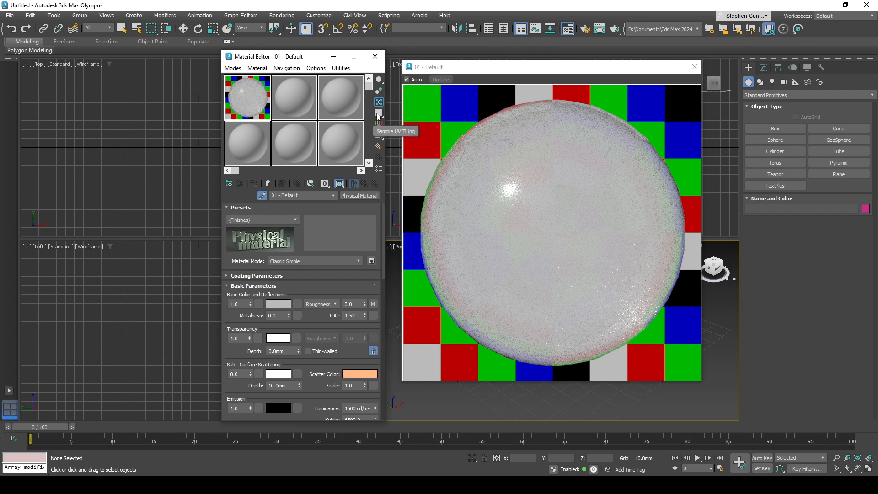
# Look through the Sample UV Tiling options and turn on Video Color Check for the sample
pyautogui.moveTo(378, 116); pyautogui.dragTo(419, 114)
pyautogui.moveTo(390, 111)
pyautogui.mouseDown()
pyautogui.moveTo(418, 113)
pyautogui.moveTo(381, 114)
pyautogui.mouseUp()
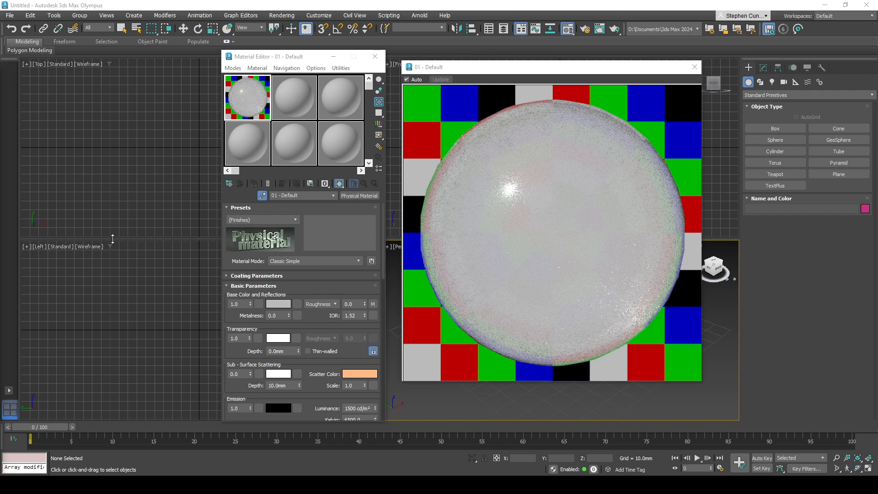
pyautogui.click(377, 126)
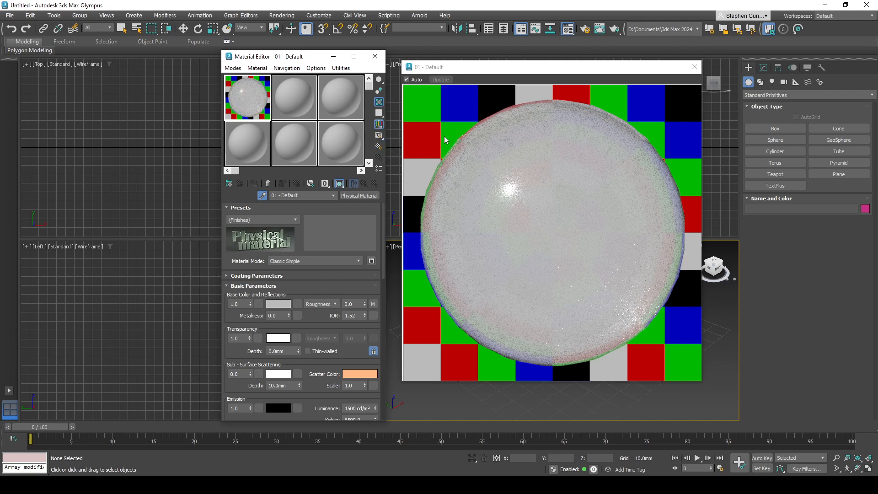
# Review the Create Material Preview settings, including the custom range, and close them without making a preview
pyautogui.click(379, 136)
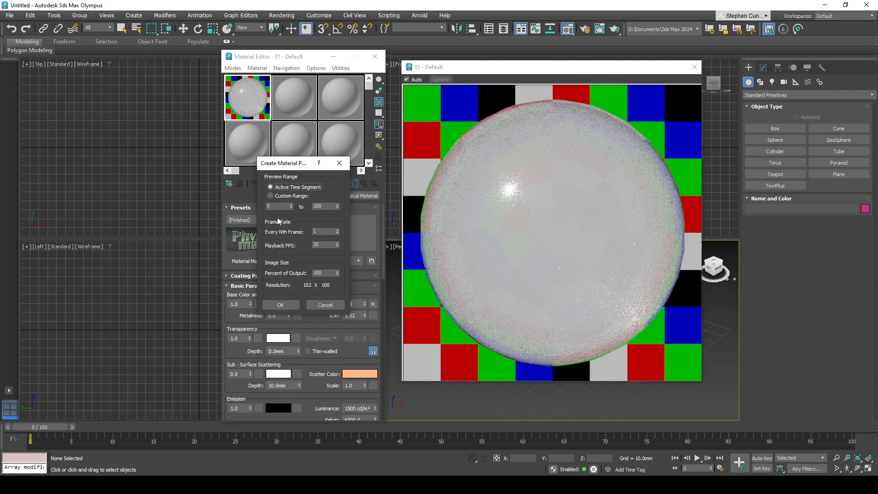
pyautogui.click(292, 195)
pyautogui.click(338, 163)
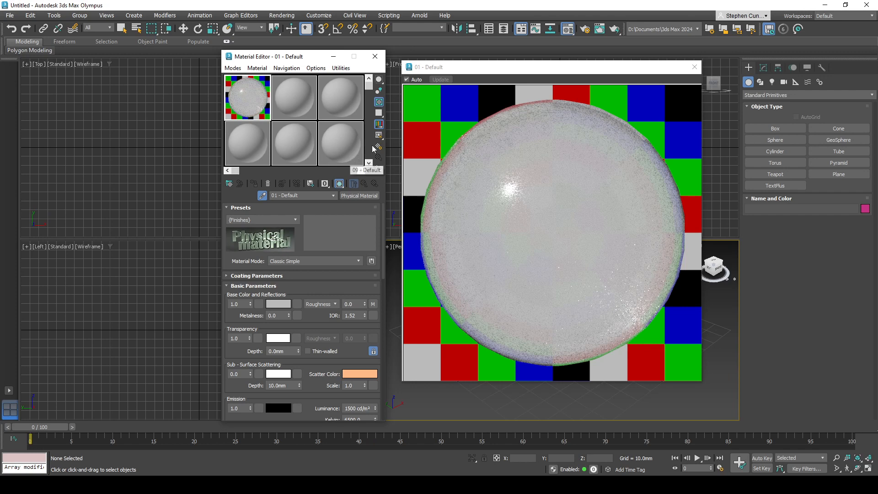
# Review the Material Editor Options, including Manual Update, and close them without applying anything
pyautogui.click(379, 157)
pyautogui.moveTo(150, 81); pyautogui.dragTo(157, 78)
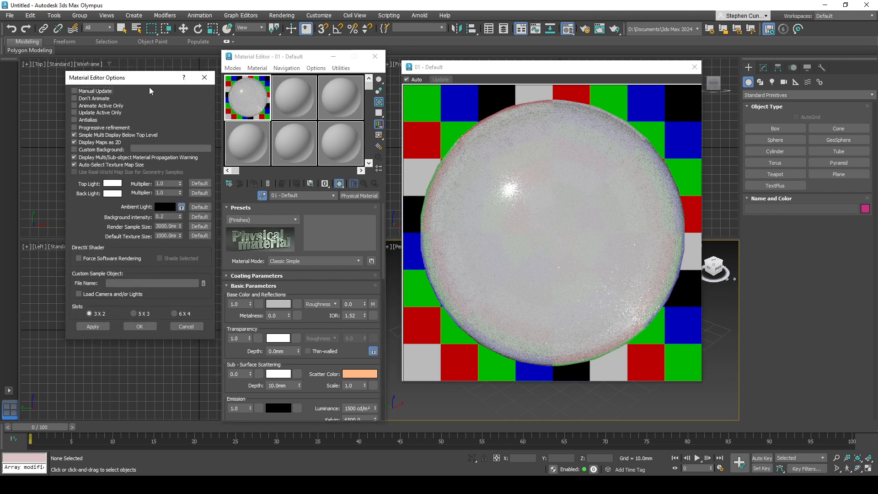
pyautogui.click(84, 93)
pyautogui.click(204, 78)
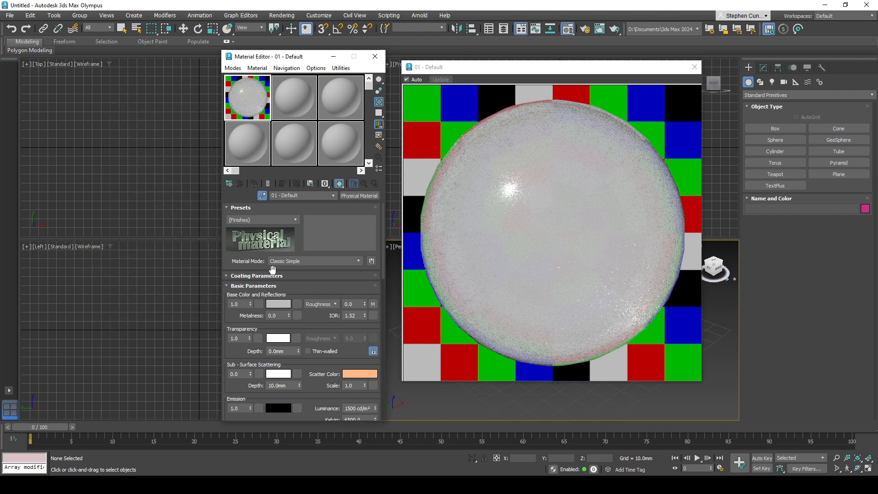
# Change the material's base colour to a turquoise green, about RGB 54, 236, 178
pyautogui.click(277, 304)
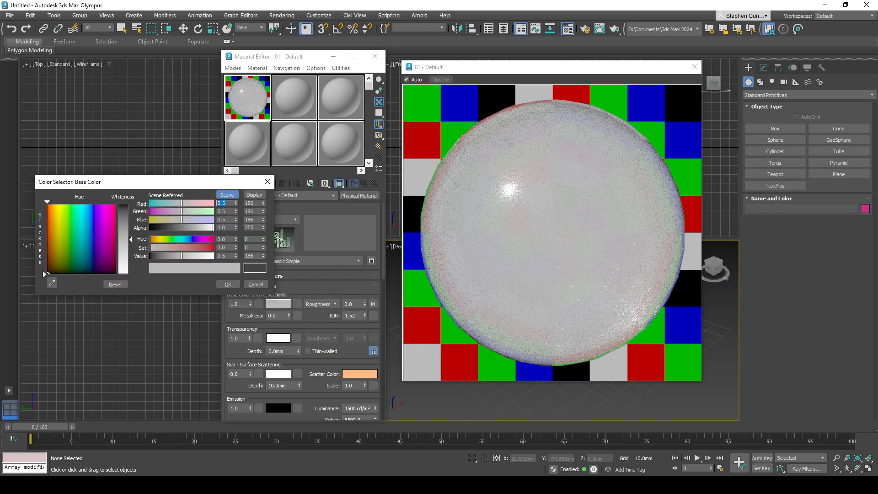
pyautogui.click(806, 485)
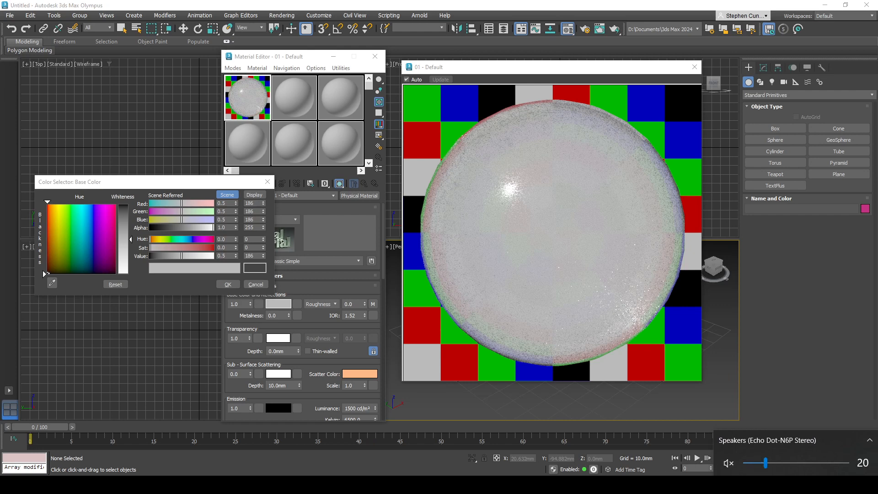
pyautogui.click(189, 183)
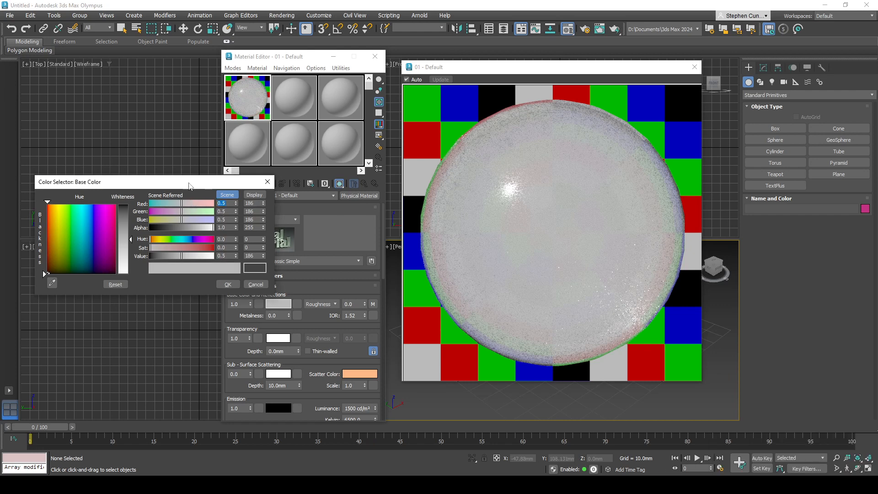
pyautogui.moveTo(189, 183); pyautogui.dragTo(190, 185)
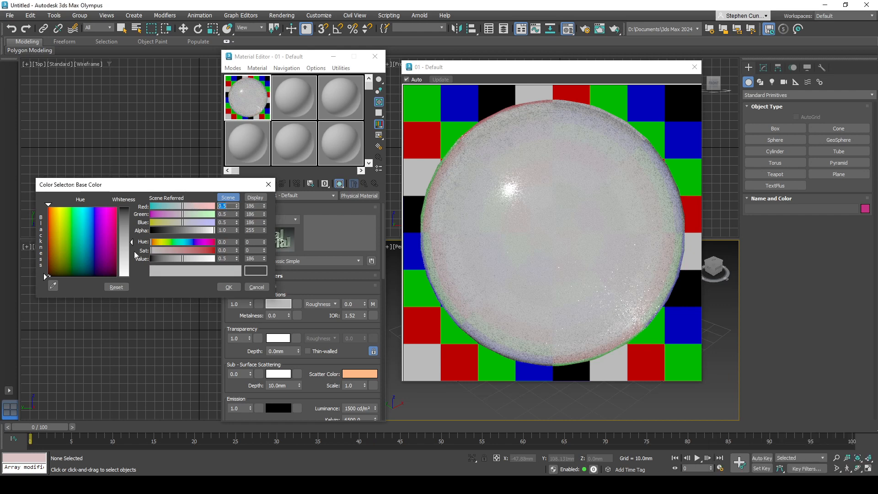
pyautogui.click(77, 218)
pyautogui.moveTo(126, 216); pyautogui.dragTo(231, 283)
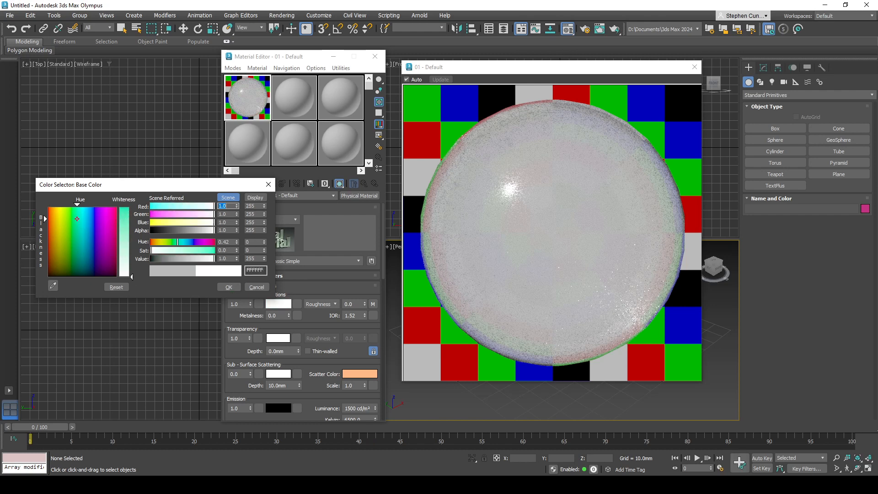
pyautogui.click(127, 209)
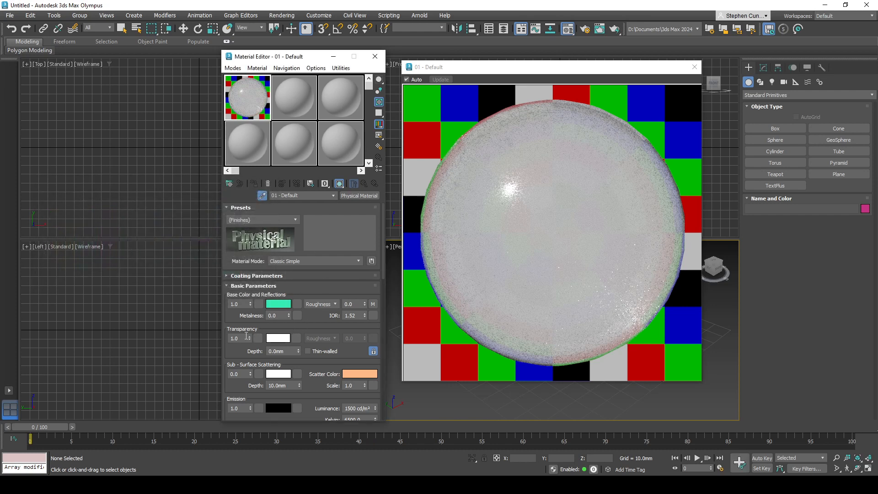
# Set the material's transparency to 0
pyautogui.moveTo(245, 338); pyautogui.dragTo(214, 337)
pyautogui.write('0')
pyautogui.press('Return')
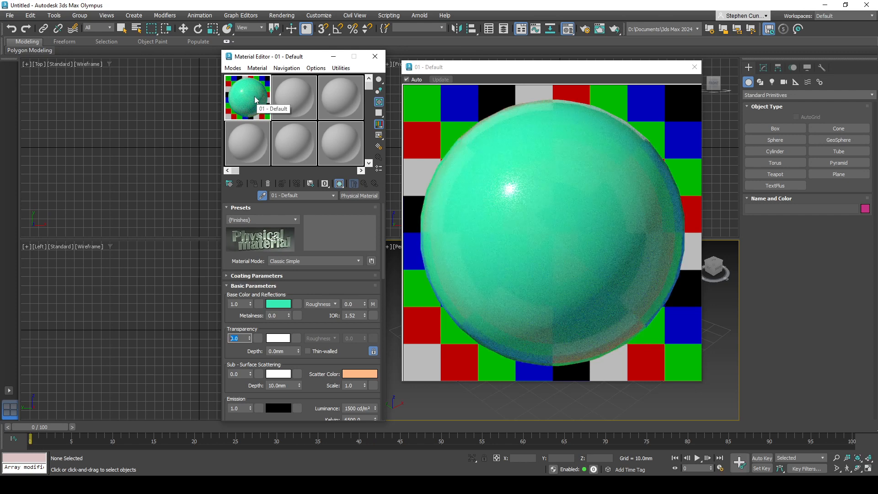
# Turn off Auto in the magnified sample window, change the base colour to blue and update the sample manually
pyautogui.click(407, 81)
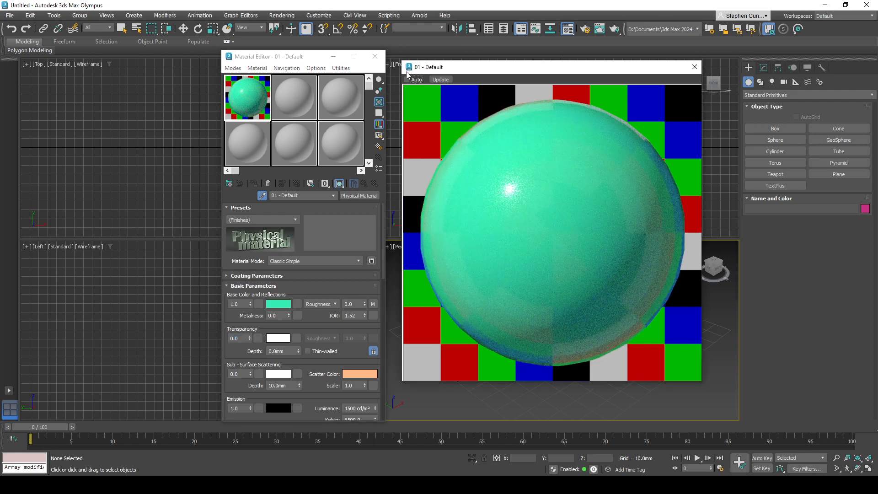
pyautogui.click(278, 304)
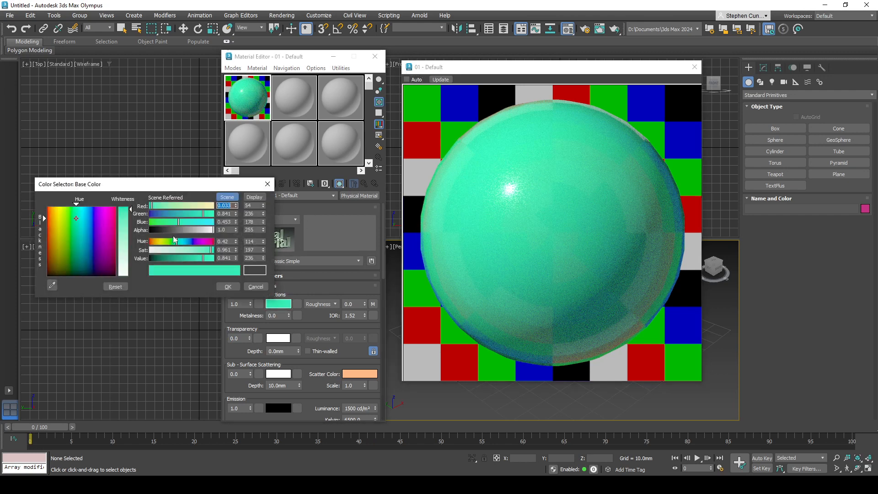
pyautogui.click(92, 218)
pyautogui.click(227, 287)
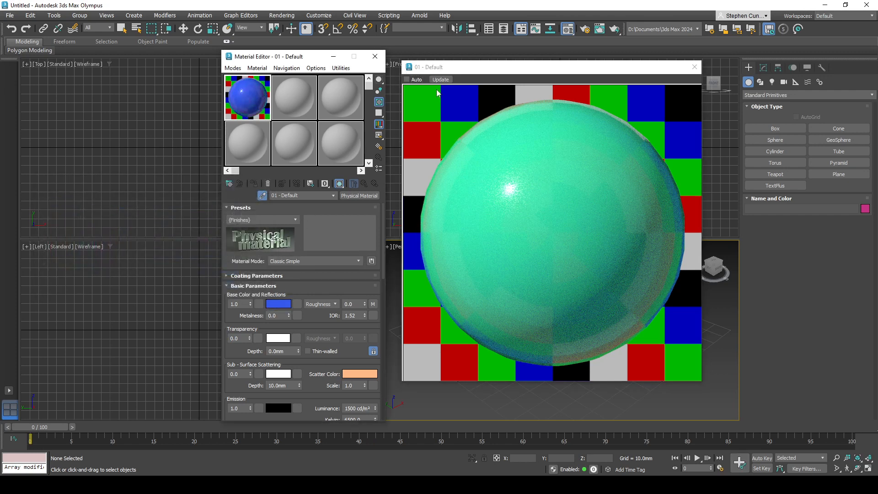
pyautogui.click(440, 79)
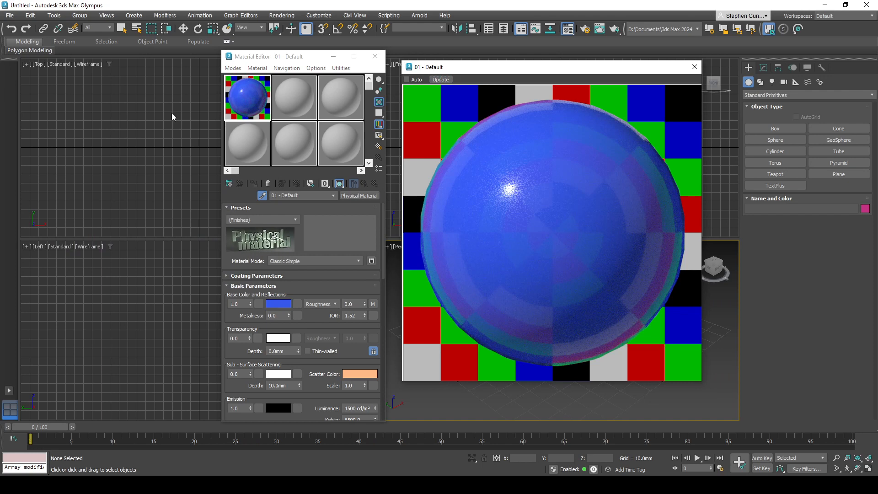
# Clear Manual Update in the Material Editor Options, close them and turn Auto back on for the magnified sample
pyautogui.click(379, 147)
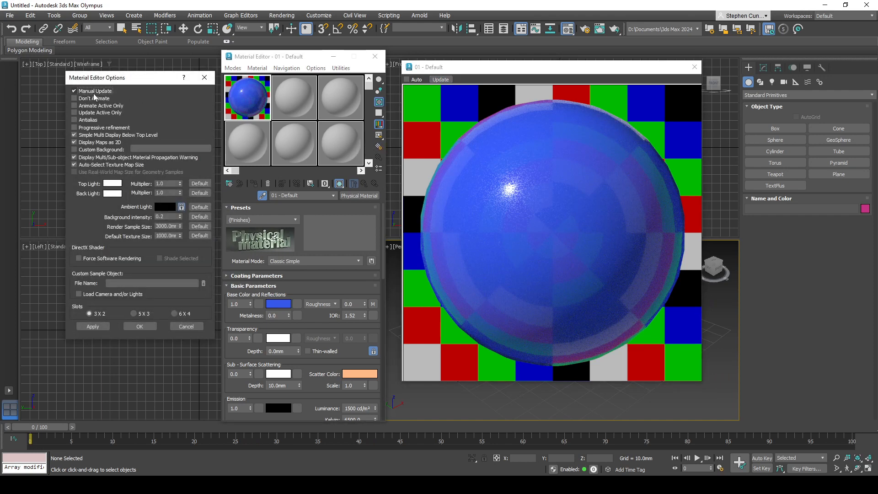
pyautogui.click(75, 91)
pyautogui.click(211, 81)
pyautogui.click(407, 80)
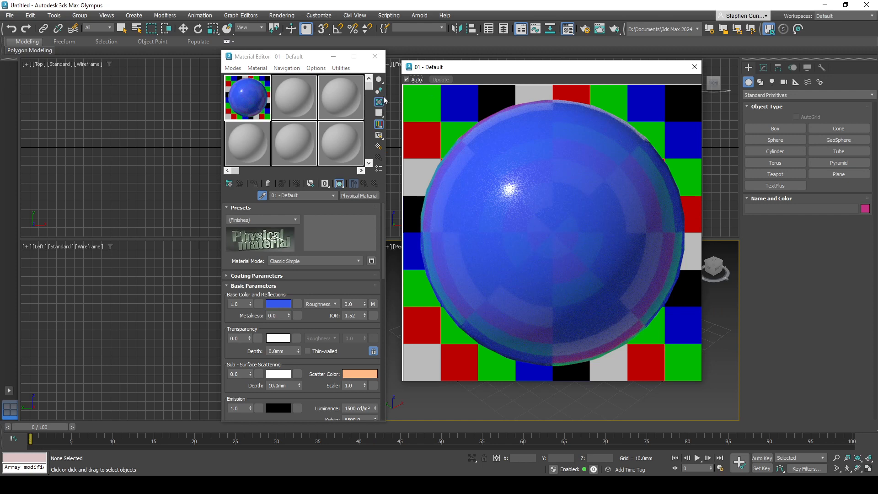
# Set the sample top light colour to green in the Material Editor Options and apply it
pyautogui.click(379, 146)
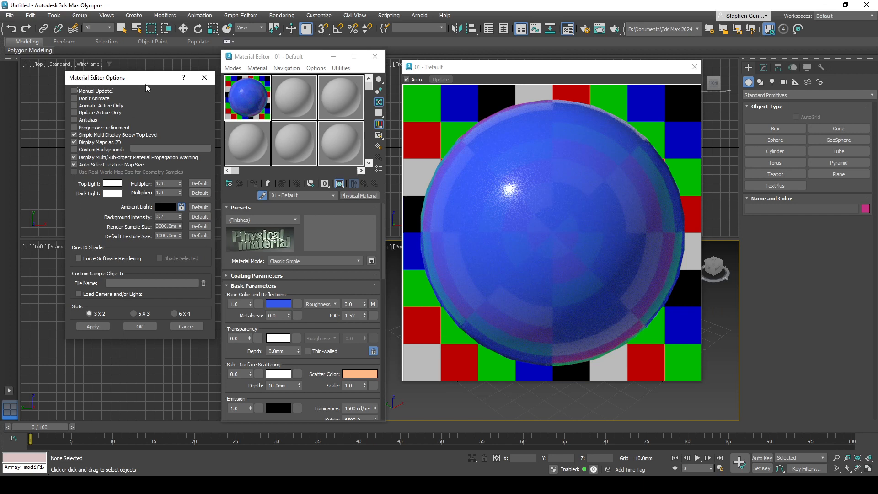
pyautogui.moveTo(146, 84); pyautogui.dragTo(147, 78)
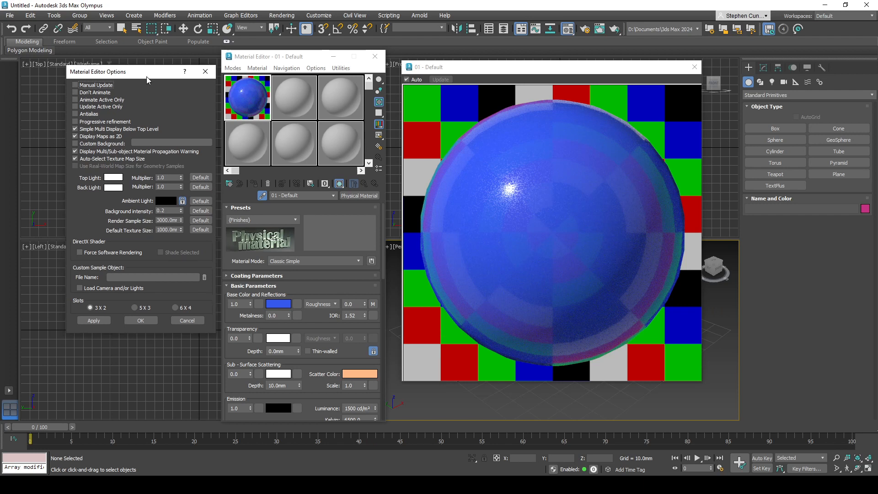
pyautogui.click(115, 178)
pyautogui.click(40, 93)
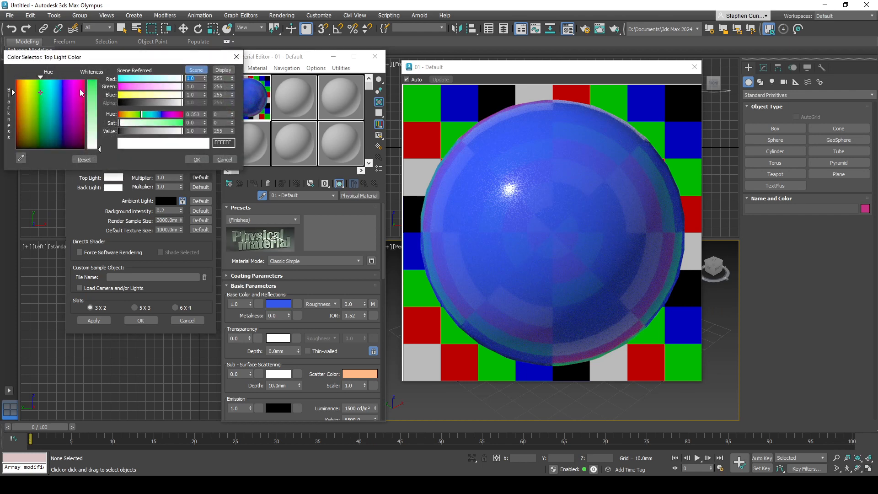
pyautogui.click(92, 83)
pyautogui.click(196, 159)
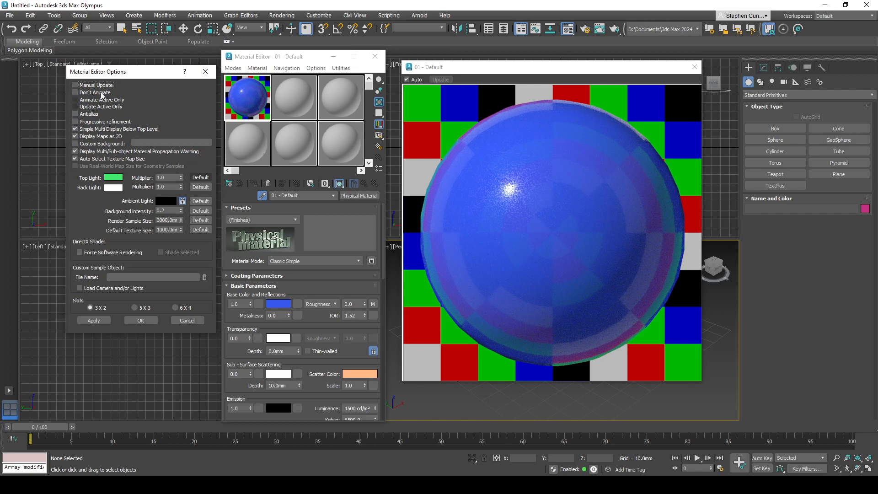
pyautogui.moveTo(154, 80); pyautogui.dragTo(151, 82)
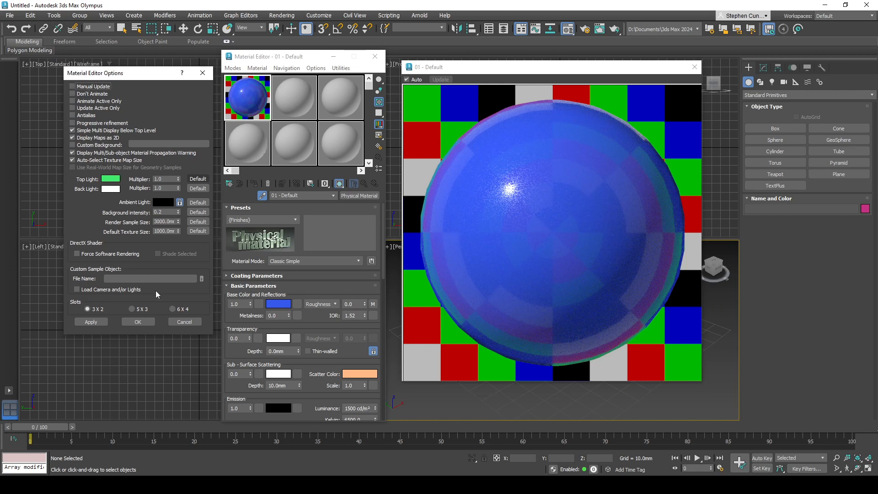
pyautogui.click(90, 321)
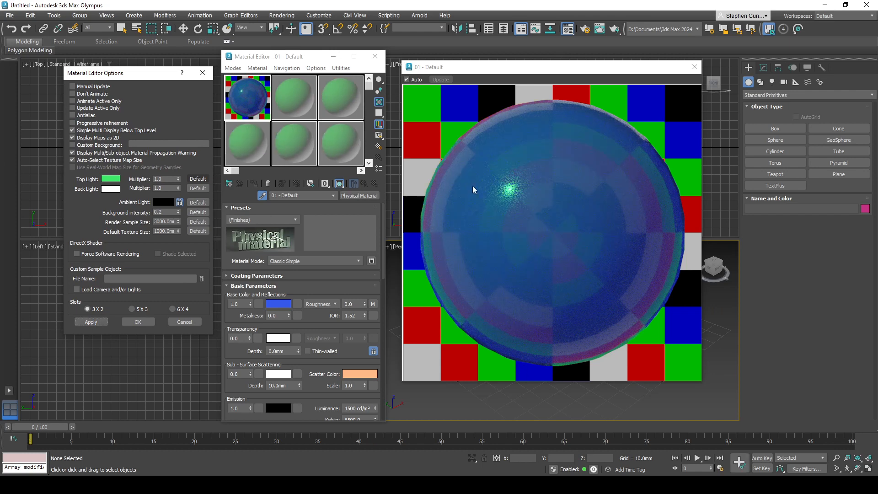
# Set the sample back light colour to orange (FEB231) and apply it
pyautogui.click(112, 189)
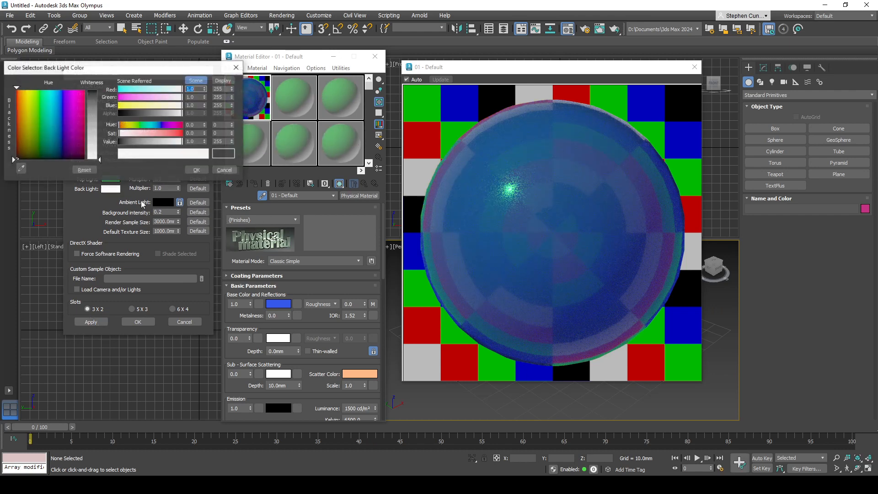
pyautogui.click(24, 111)
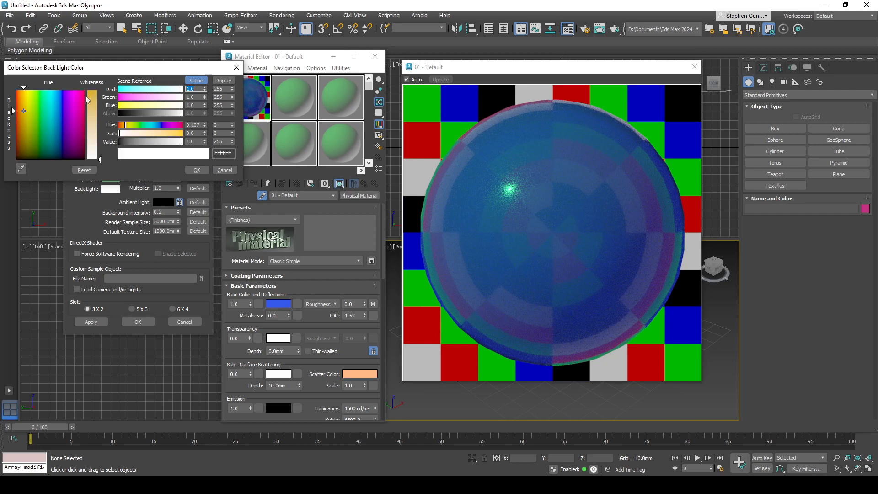
pyautogui.click(21, 90)
pyautogui.click(87, 95)
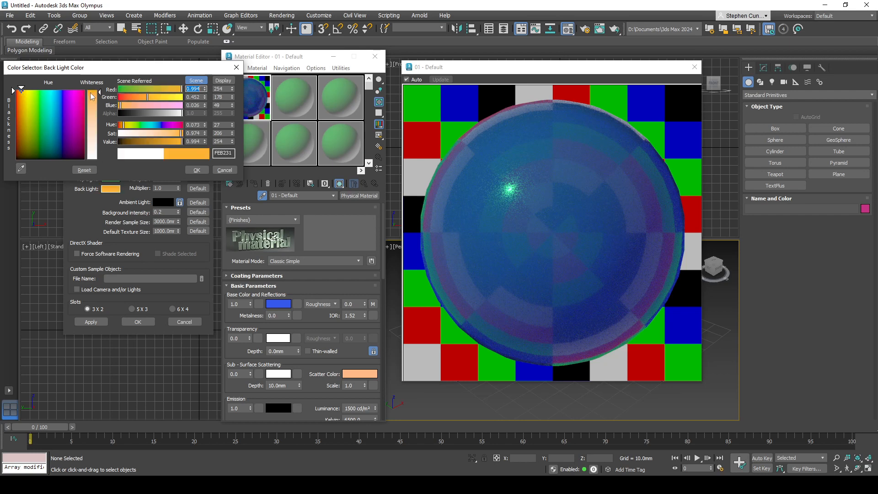
pyautogui.click(196, 170)
pyautogui.click(91, 322)
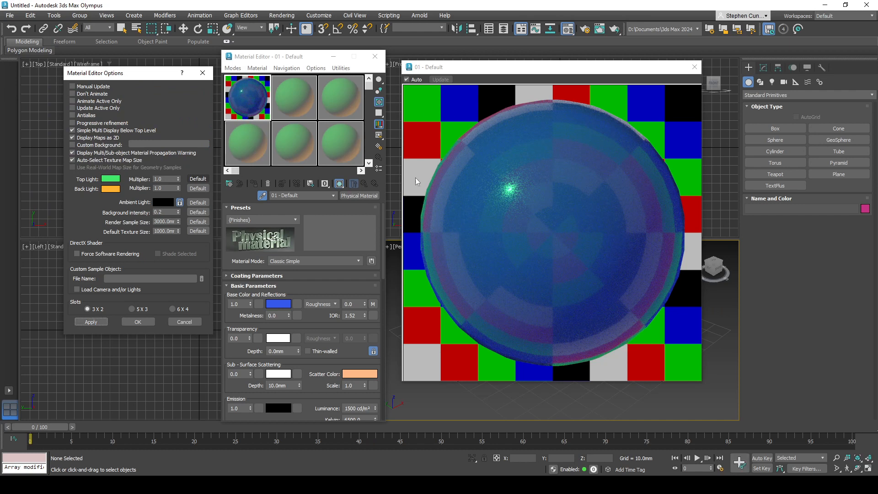
# Return the top light and back light colours to white and apply them
pyautogui.click(111, 179)
pyautogui.click(90, 144)
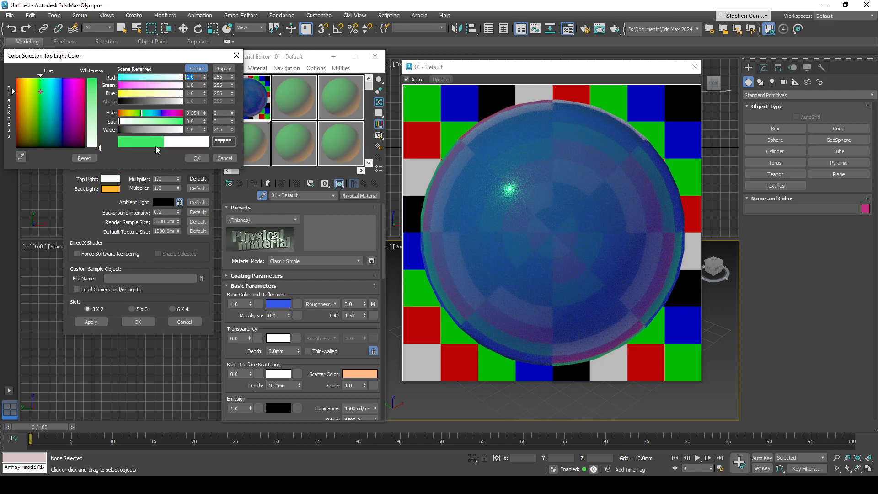
pyautogui.click(196, 157)
pyautogui.click(112, 189)
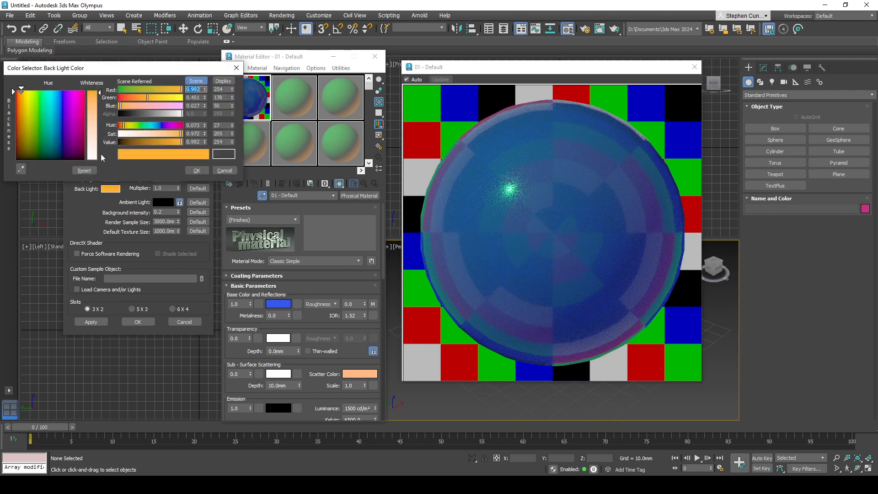
pyautogui.click(100, 155)
pyautogui.click(198, 170)
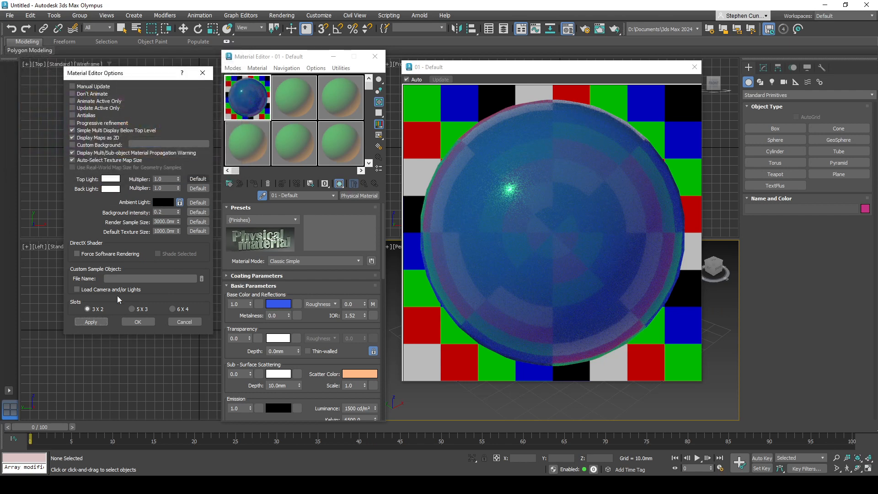
pyautogui.click(91, 322)
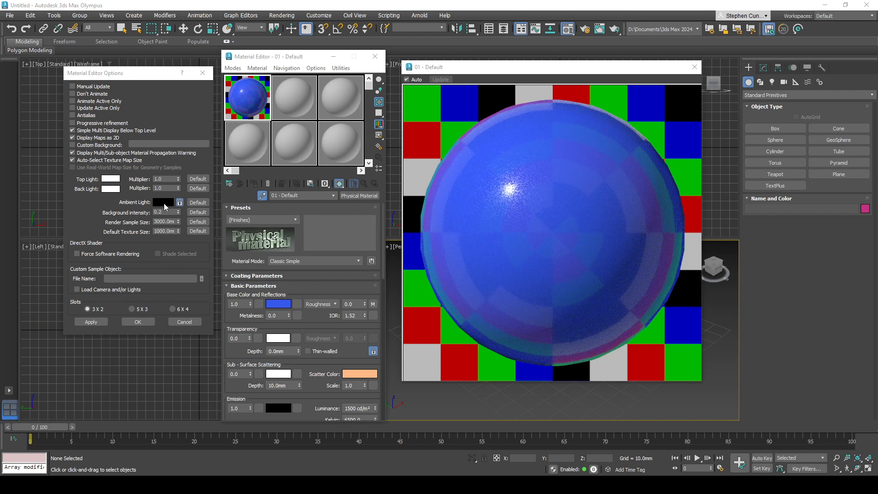
# Try a grey ambient light (AFAFAF) on the samples, and return the ambient light colour to black
pyautogui.click(164, 202)
pyautogui.click(92, 134)
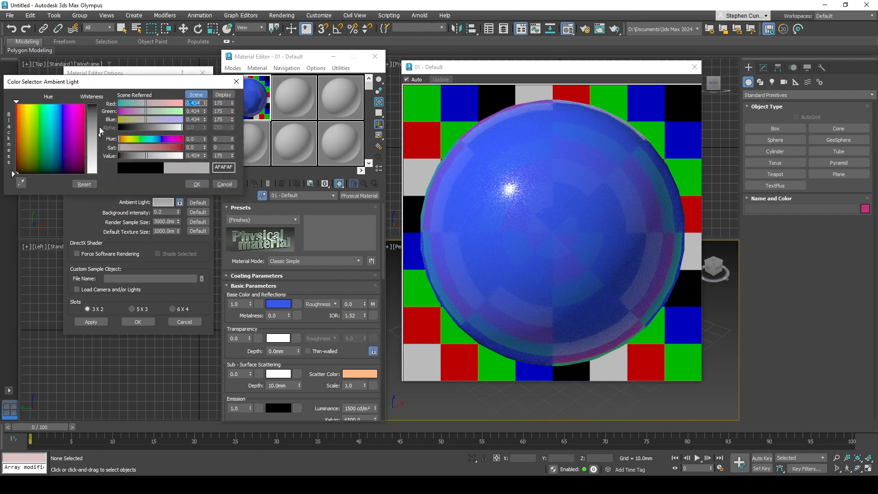
pyautogui.click(196, 184)
pyautogui.click(91, 322)
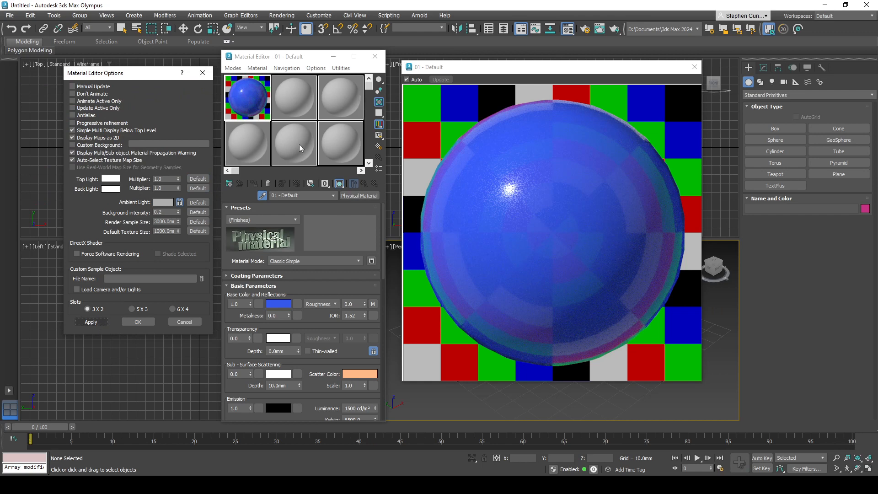
pyautogui.click(164, 202)
pyautogui.moveTo(84, 123); pyautogui.dragTo(16, 172)
pyautogui.click(204, 184)
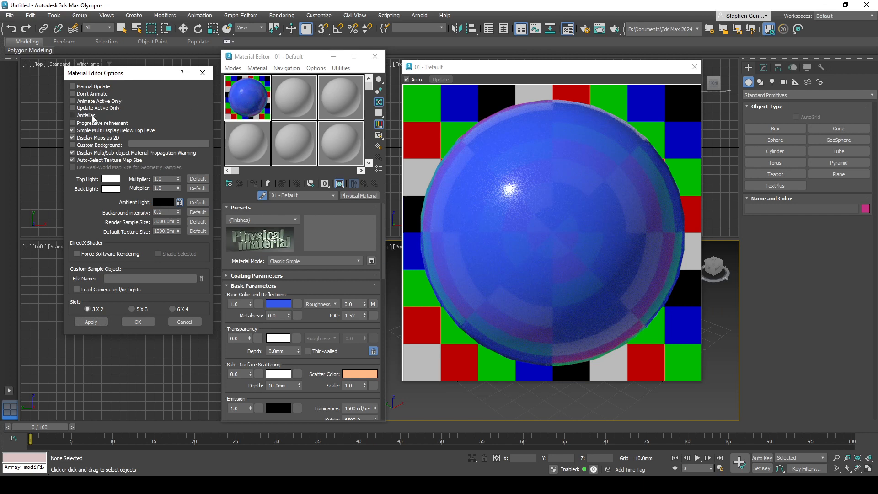
# Turn on Don't Animate, set the sample slots to 6 X 4 and confirm the Material Editor Options
pyautogui.click(72, 94)
pyautogui.click(98, 322)
pyautogui.click(136, 323)
pyautogui.click(136, 311)
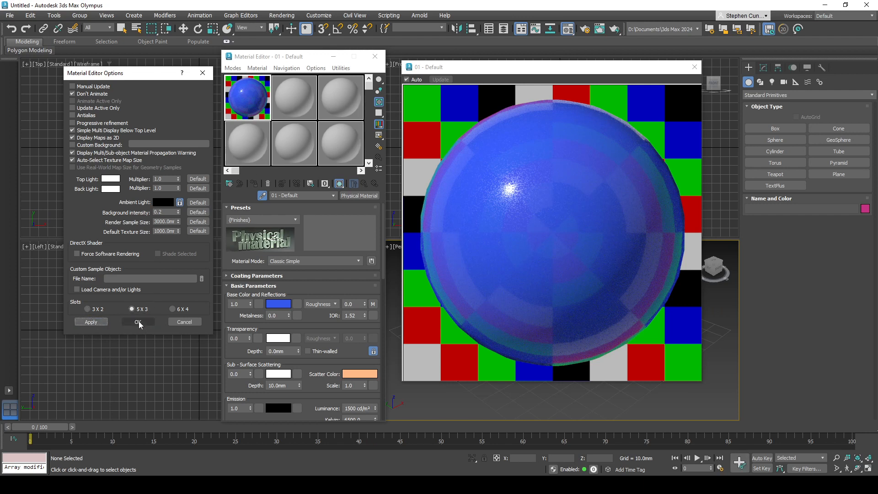
pyautogui.click(172, 309)
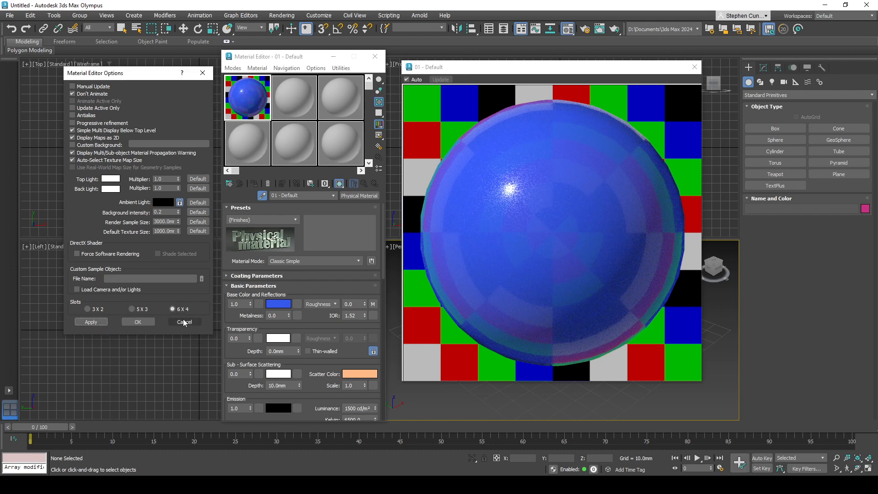
pyautogui.click(138, 322)
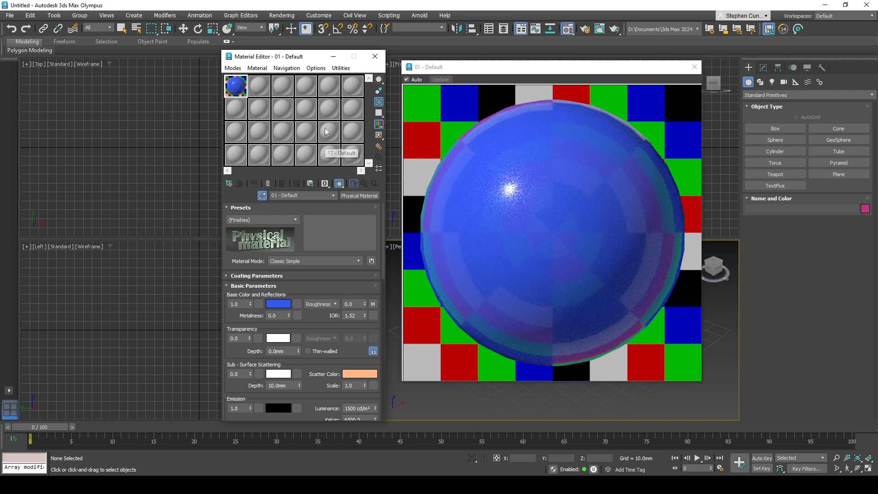
# Reopen the Material Editor Options, set the sample slots to 3 X 2 and apply the setting
pyautogui.click(379, 147)
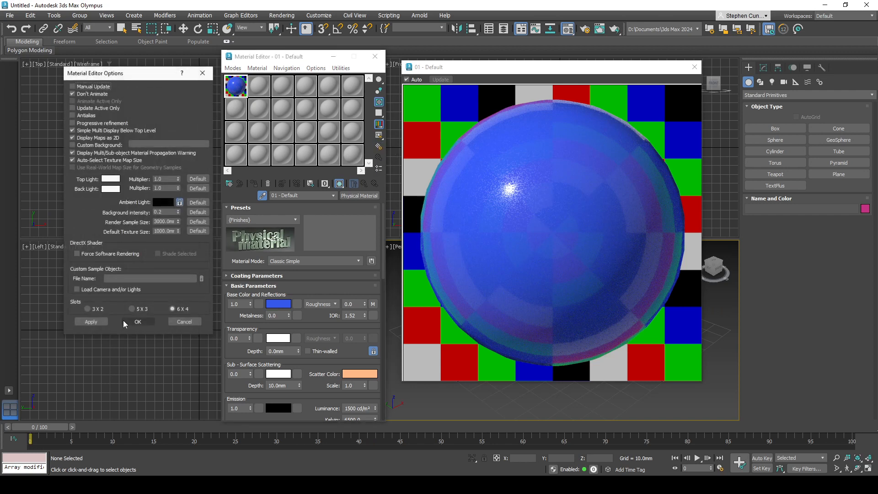
pyautogui.click(87, 308)
pyautogui.click(91, 323)
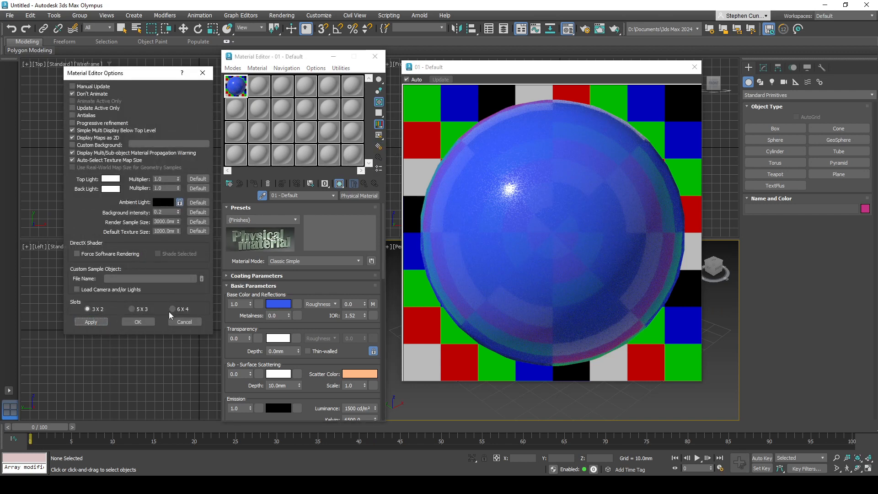
# Close the Material Editor Options, reopen them to review the settings and confirm
pyautogui.click(178, 323)
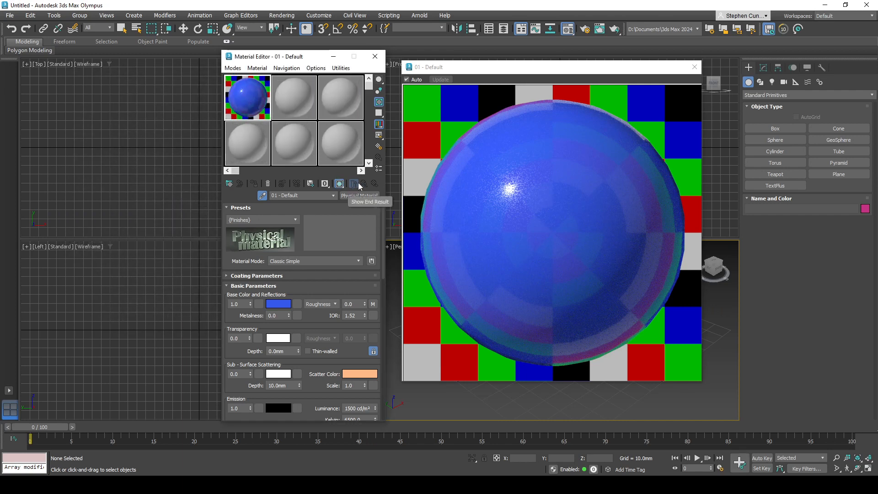
pyautogui.click(379, 147)
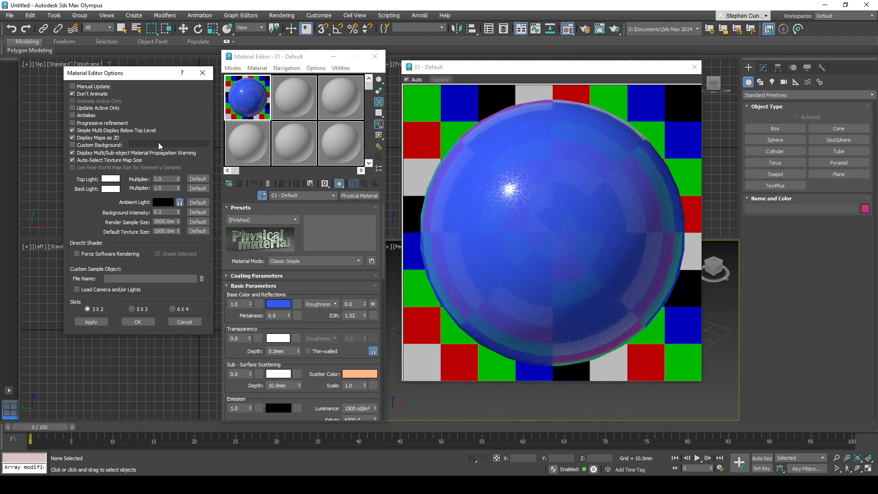
pyautogui.click(148, 322)
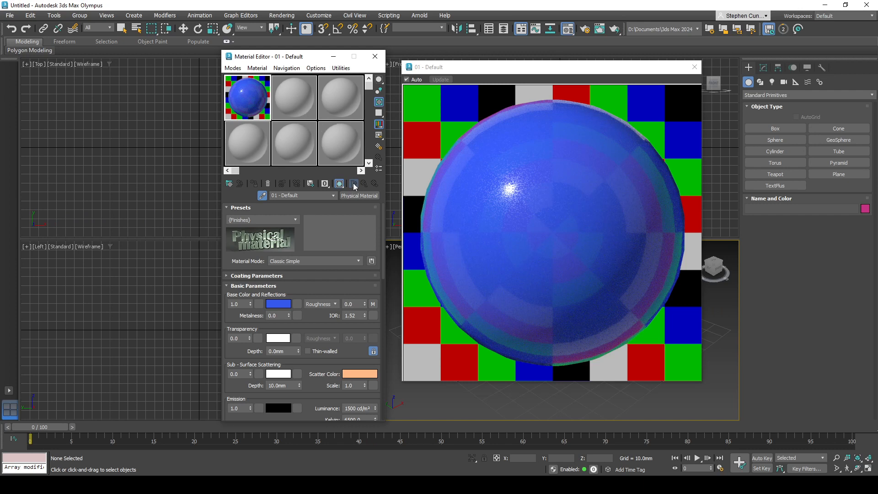
# Open the Material/Map Navigator beside the Material Editor and go to the roughness map's parameters
pyautogui.click(380, 173)
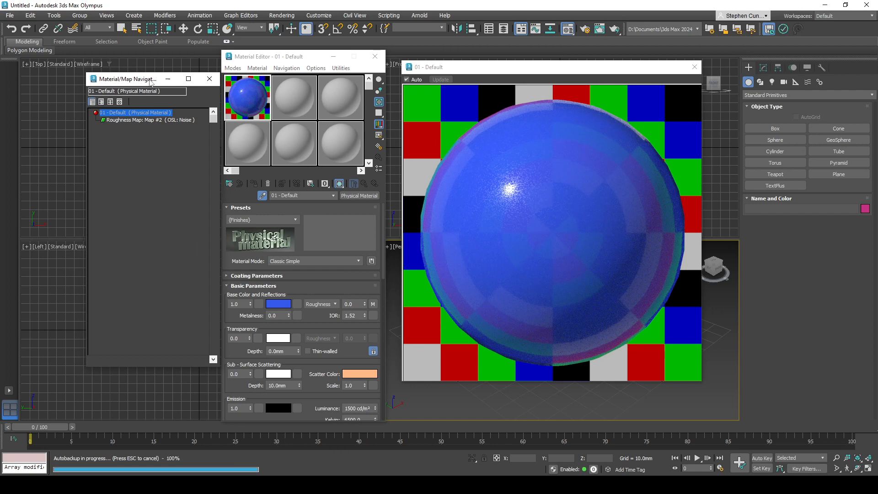
pyautogui.moveTo(157, 82); pyautogui.dragTo(149, 77)
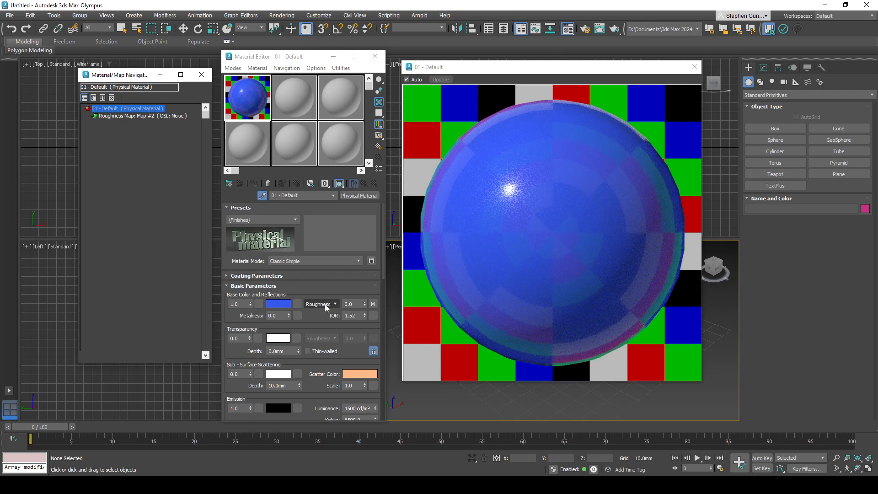
pyautogui.click(374, 305)
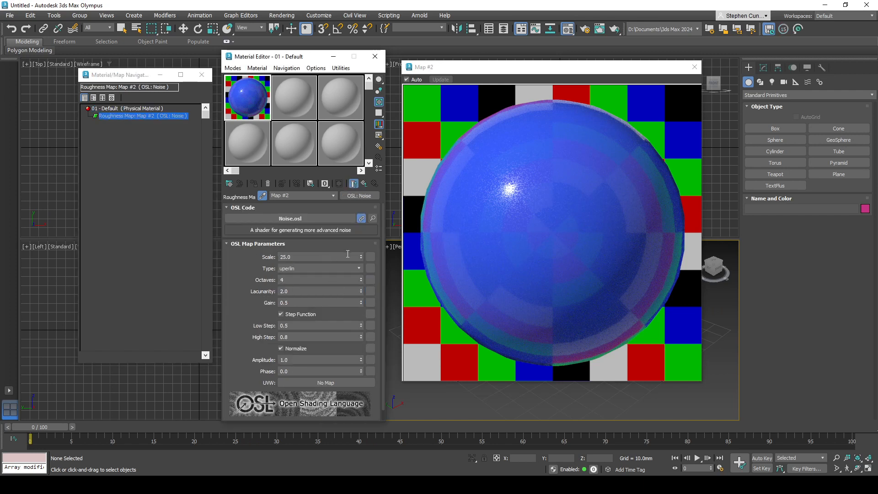
# Set the roughness Noise map's scale to 25.52 and return to the parent 01 - Default material
pyautogui.moveTo(361, 257); pyautogui.dragTo(360, 234)
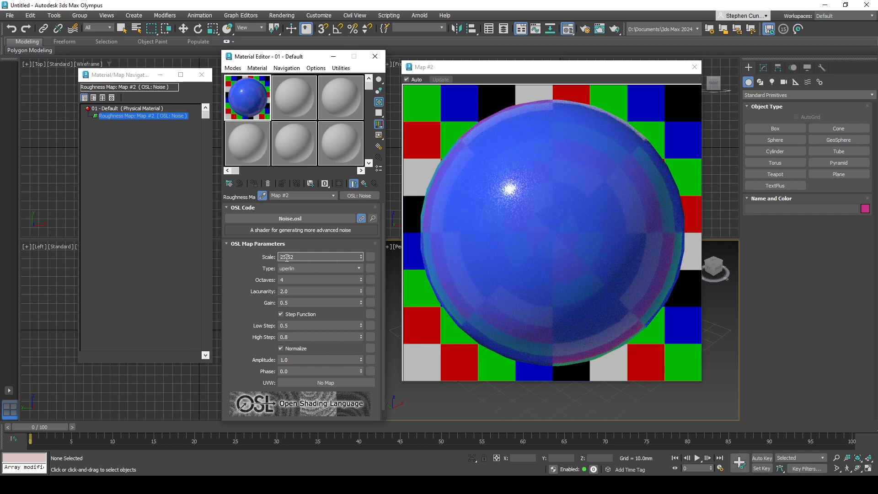
pyautogui.click(334, 195)
pyautogui.click(295, 209)
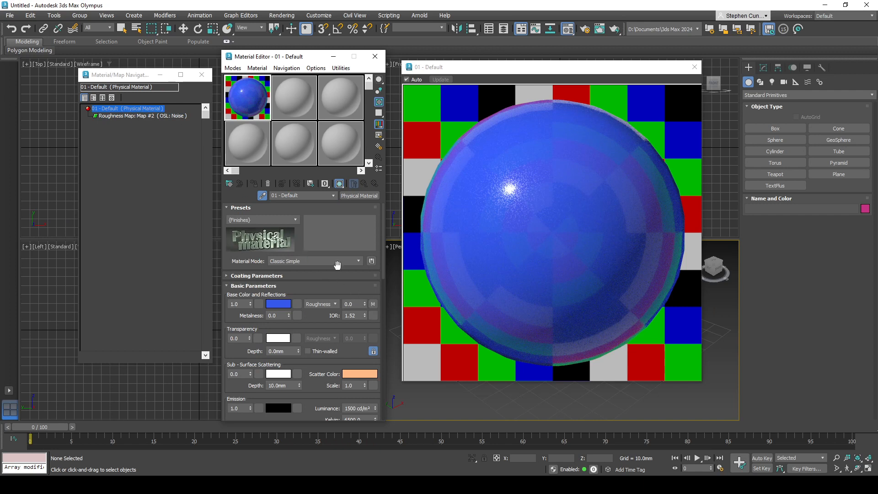
# Move between the roughness Noise map and the parent material in the navigator, ending on the material
pyautogui.click(163, 116)
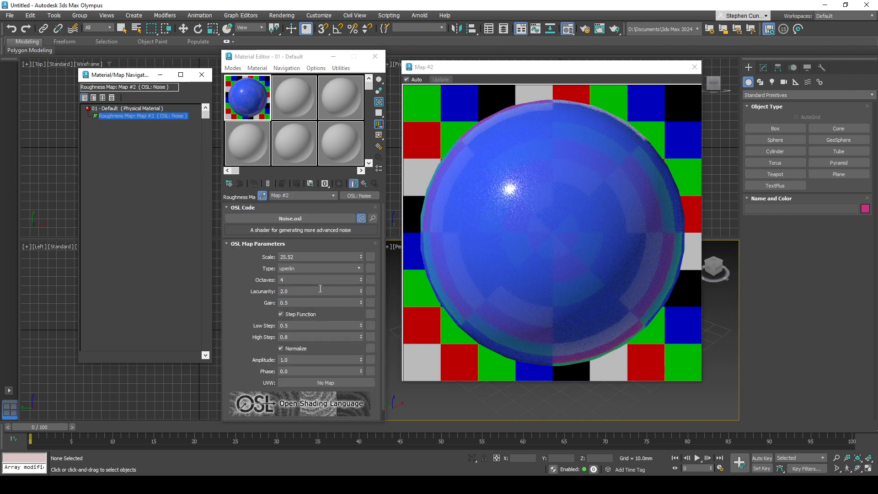
pyautogui.click(141, 110)
pyautogui.click(147, 117)
pyautogui.click(145, 110)
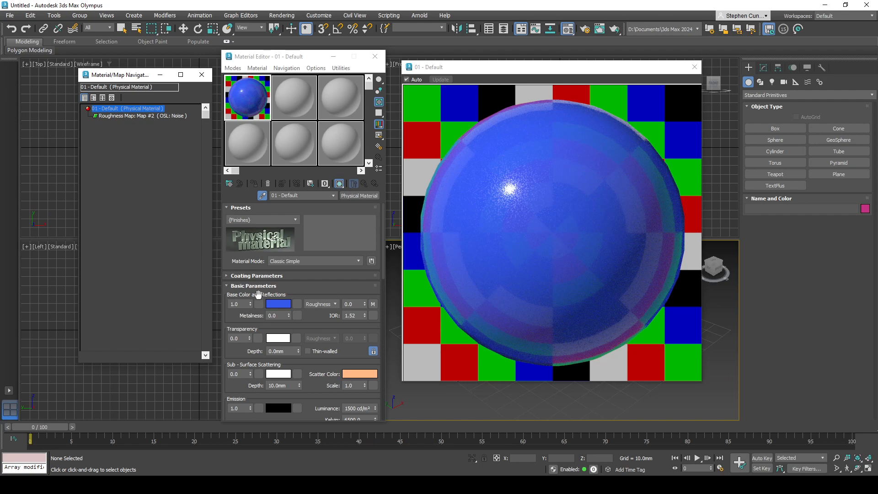
# Assign a ShapeMap as the base weight map of the 01 - Default material
pyautogui.click(259, 304)
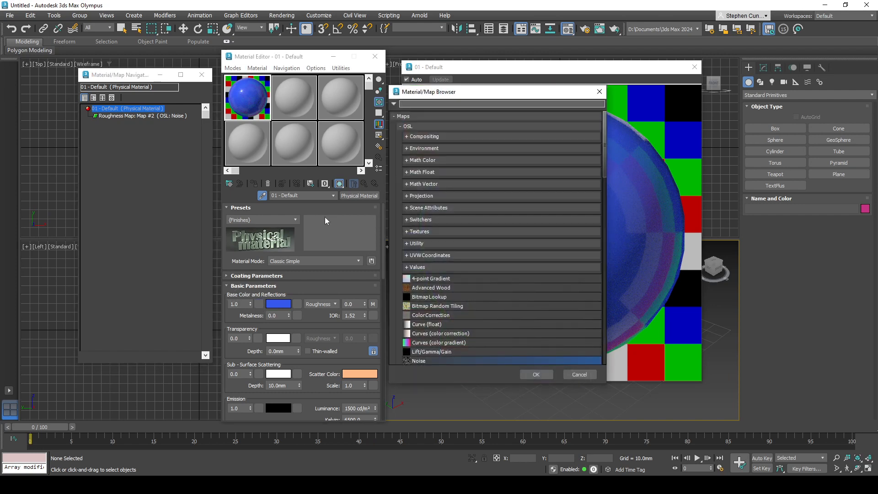
pyautogui.scroll(-7, 473, 264)
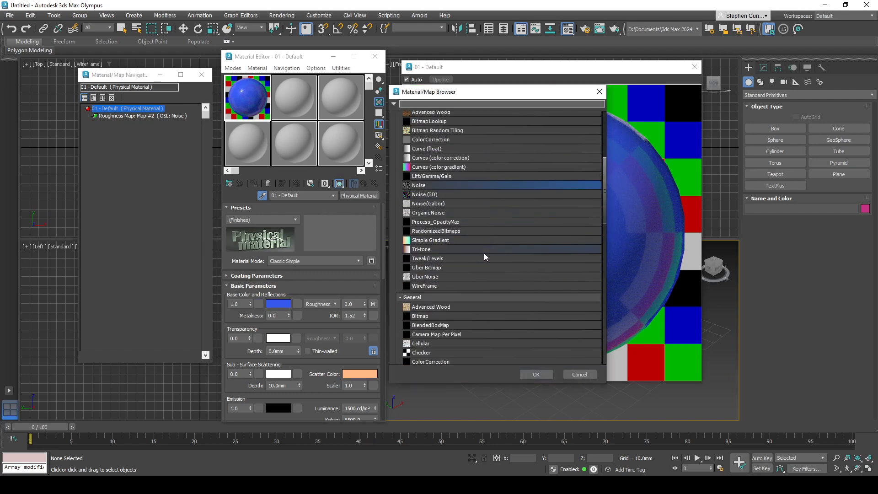
pyautogui.scroll(-9, 475, 274)
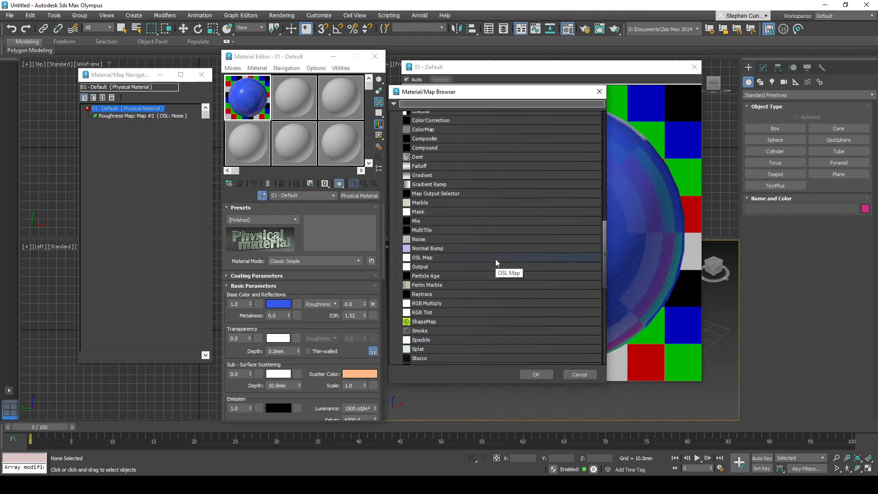
pyautogui.click(419, 322)
pyautogui.click(535, 372)
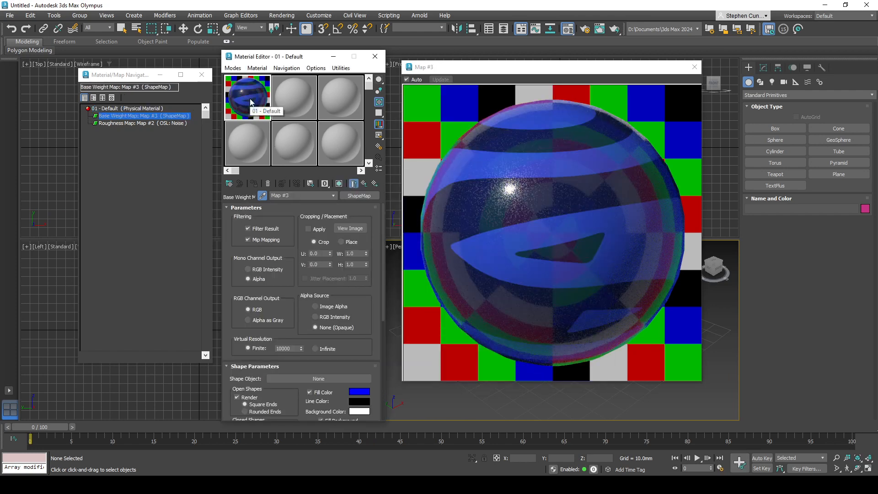
# View the material, base weight map and roughness map parameters through the navigator, ending on the parent material
pyautogui.click(134, 109)
pyautogui.click(143, 116)
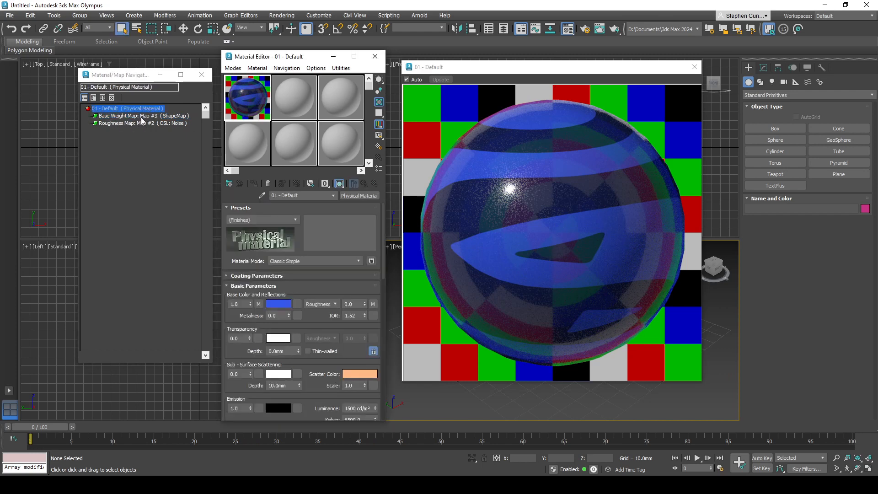
pyautogui.click(147, 123)
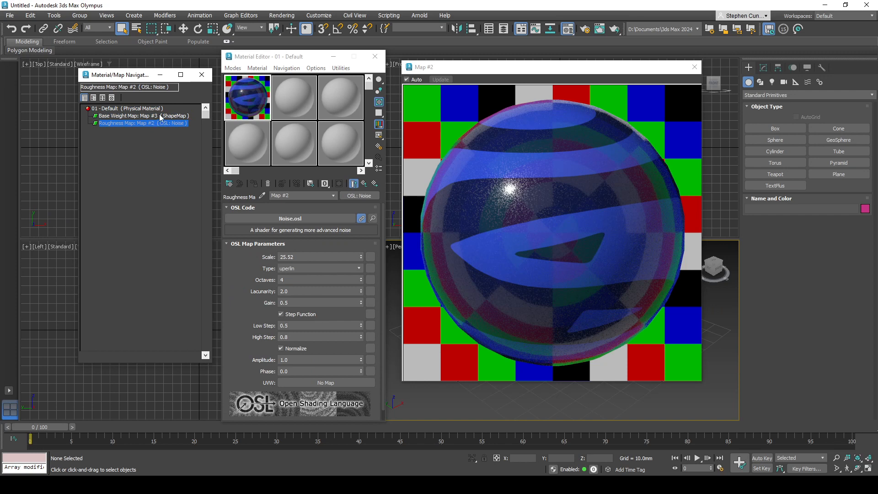
pyautogui.click(157, 116)
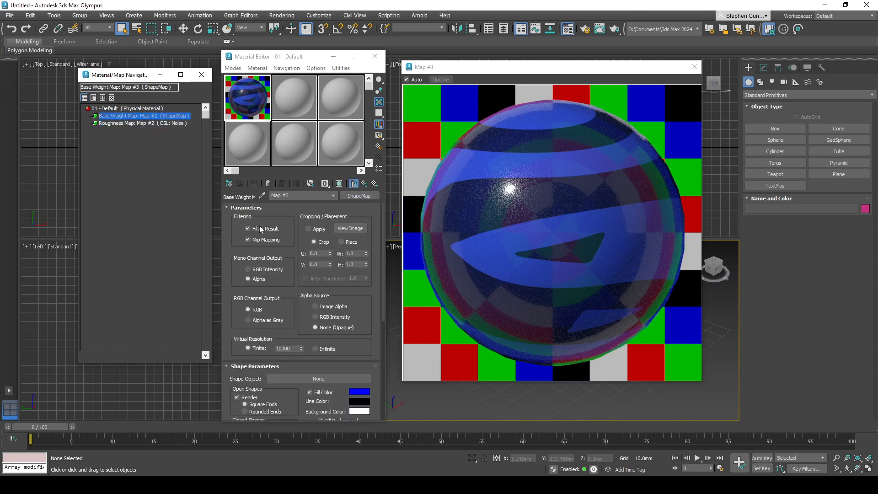
pyautogui.click(141, 108)
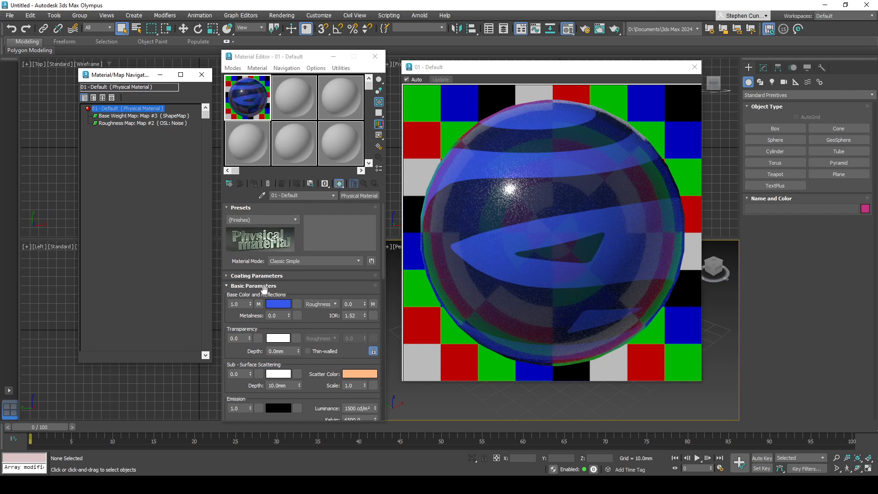
# Open the base weight map from its slot in the material and go back to the parent material
pyautogui.click(259, 304)
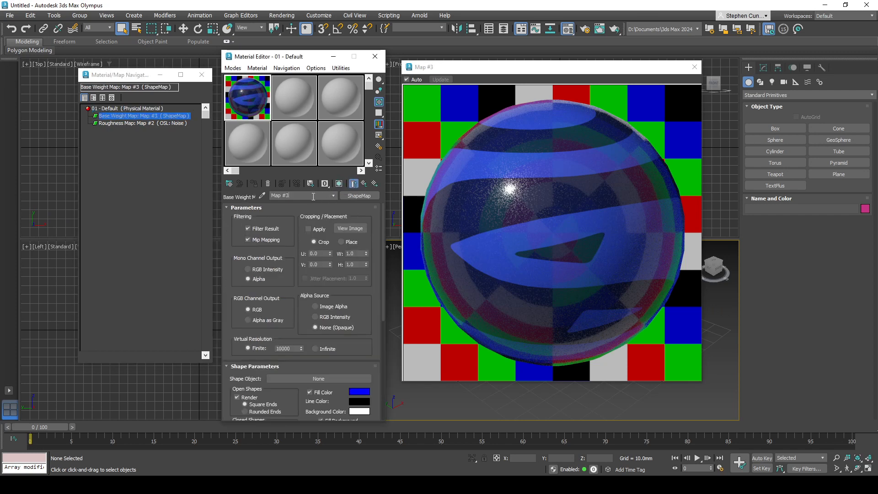
pyautogui.click(334, 196)
pyautogui.click(289, 207)
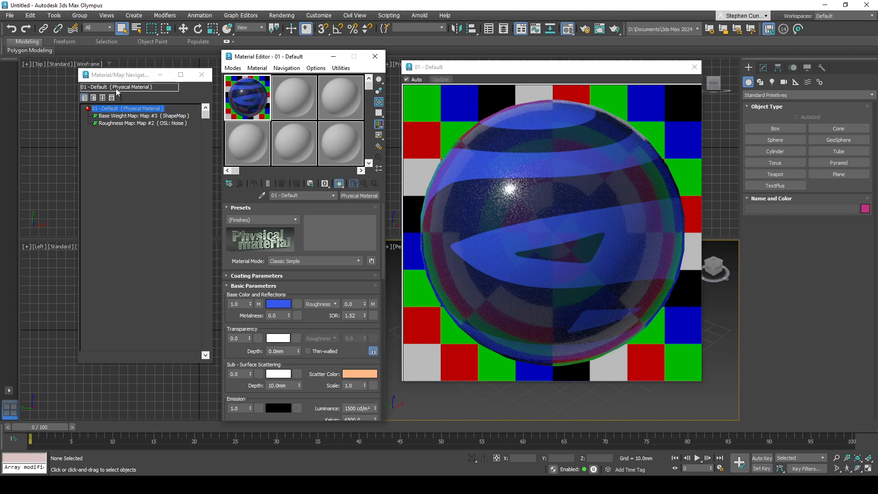
# Switch to the second sample slot and back to the 01 - Default slot
pyautogui.click(379, 169)
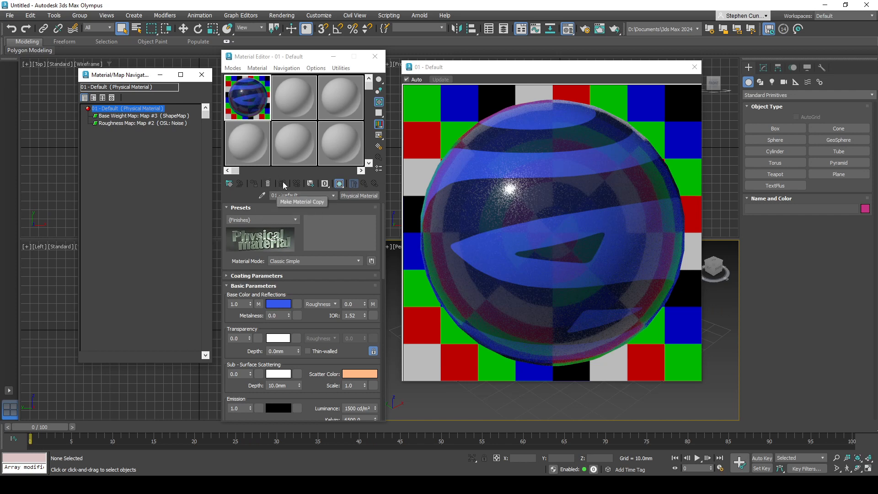
pyautogui.click(295, 105)
pyautogui.click(256, 101)
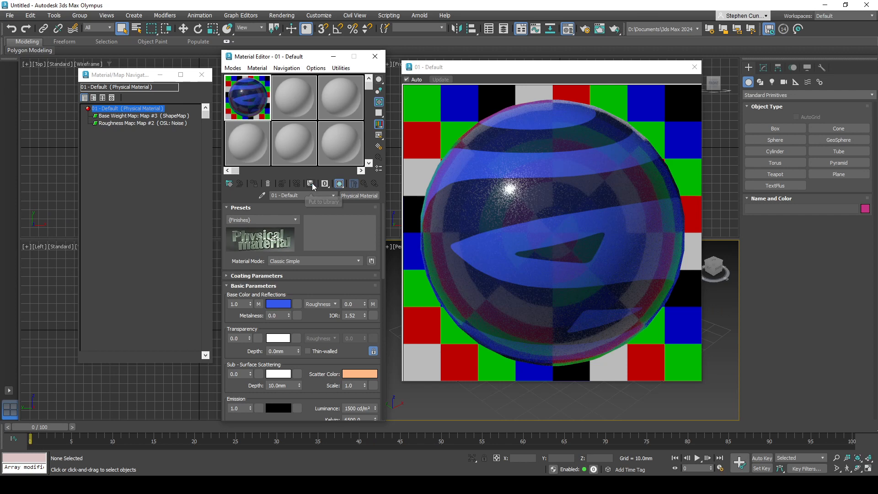
# Browse the material types, Scene Materials and Sample Slots available for the material and leave without choosing one
pyautogui.click(357, 196)
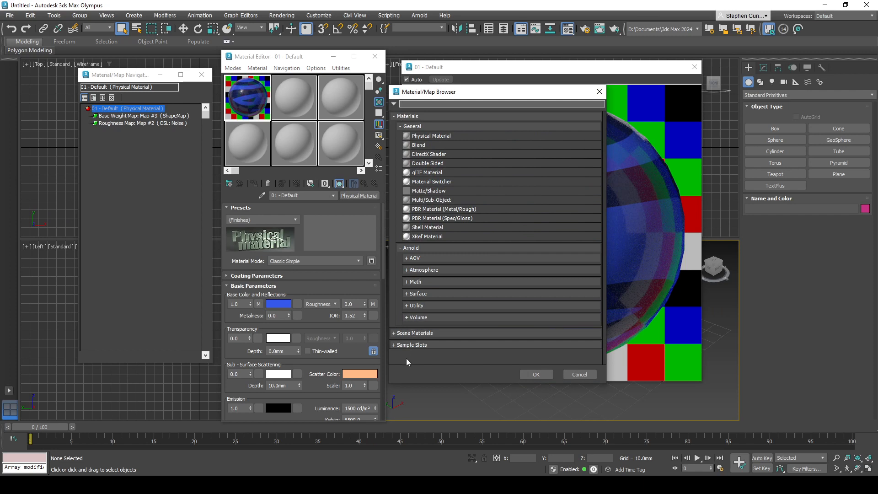
pyautogui.click(454, 333)
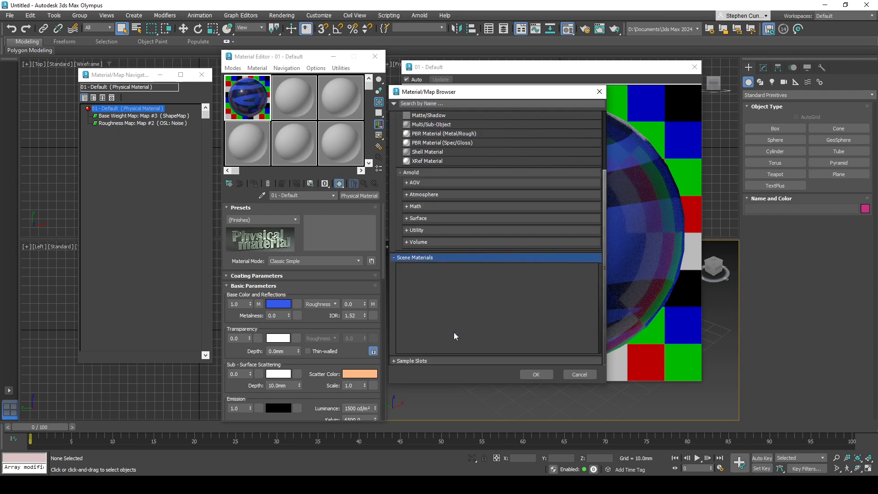
pyautogui.click(422, 360)
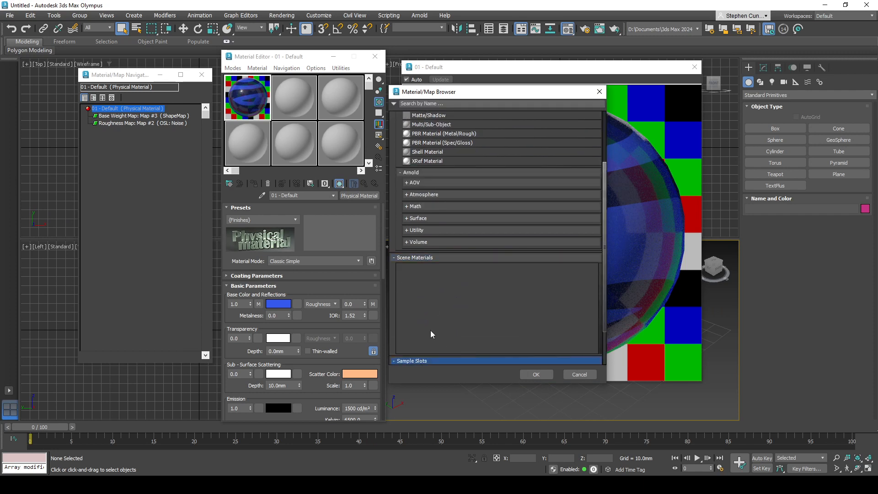
pyautogui.scroll(2, 454, 275)
pyautogui.click(580, 373)
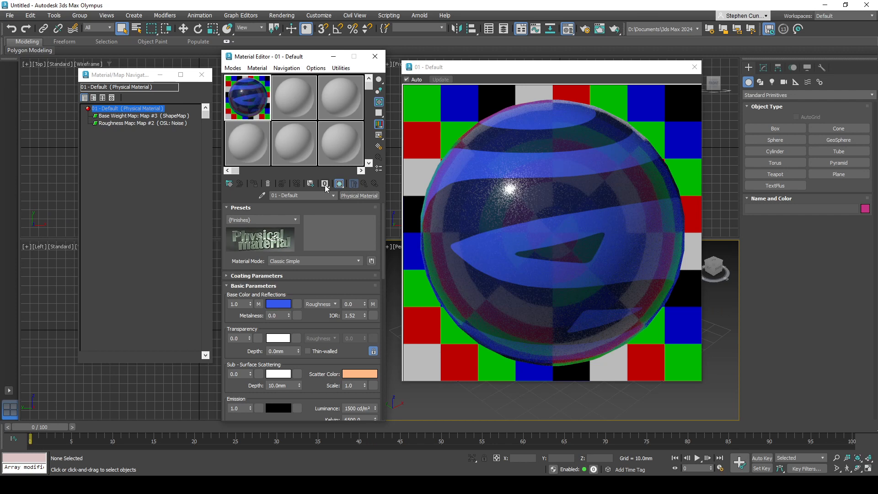
# View the material ID channel and viewport display options and close the enlarged sample preview
pyautogui.moveTo(327, 188)
pyautogui.mouseDown()
pyautogui.moveTo(325, 235)
pyautogui.moveTo(325, 194)
pyautogui.mouseUp()
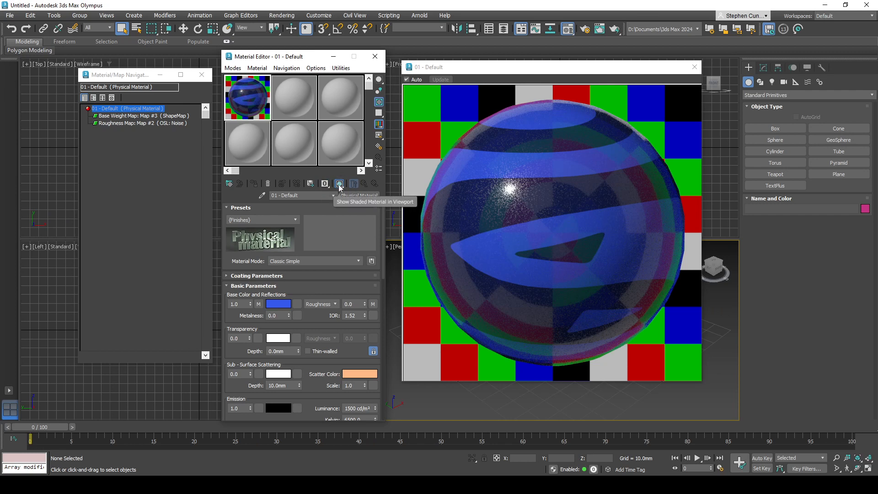
pyautogui.moveTo(339, 183); pyautogui.dragTo(340, 184)
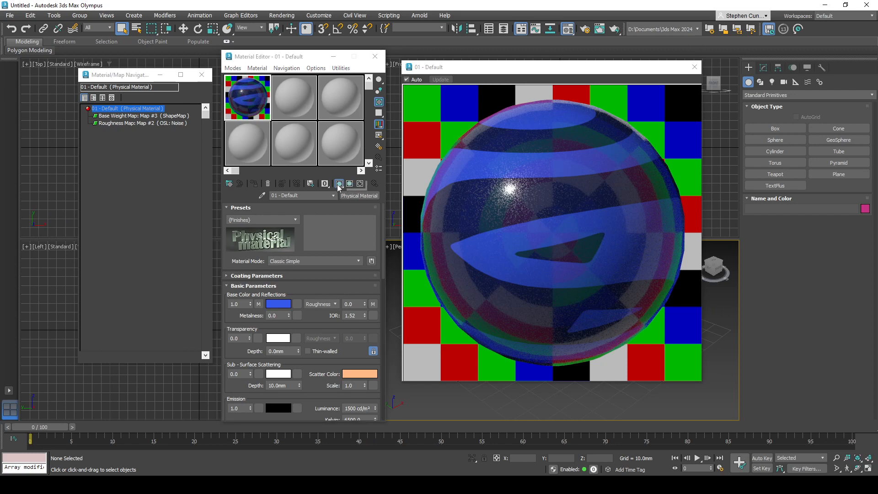
pyautogui.click(694, 67)
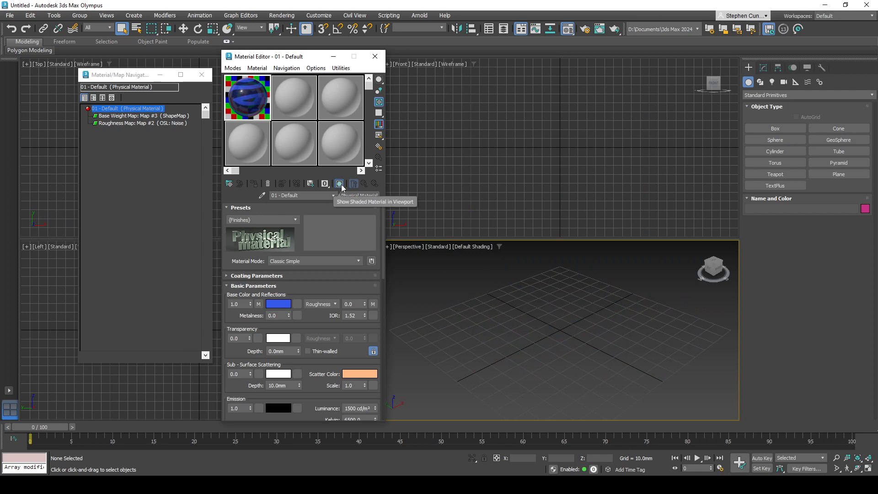
# Turn Show Shaded Material in Viewport off for 01 - Default and turn it back on
pyautogui.moveTo(340, 185); pyautogui.dragTo(341, 188)
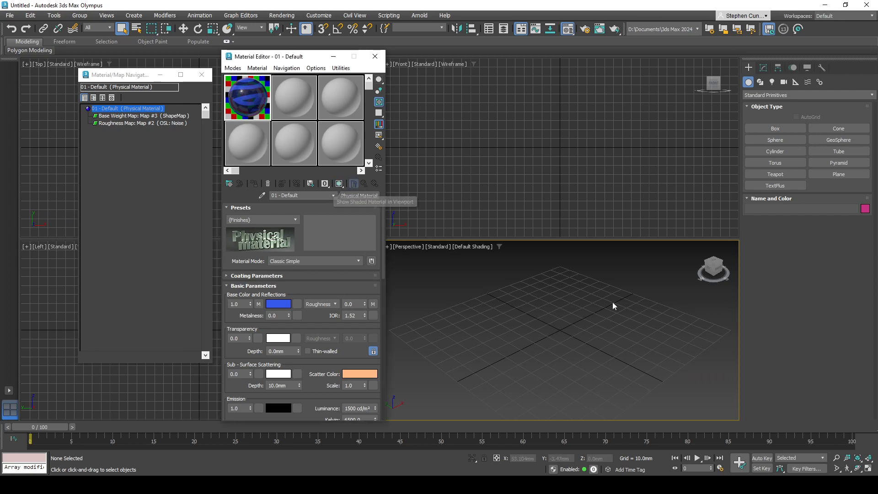
pyautogui.click(339, 183)
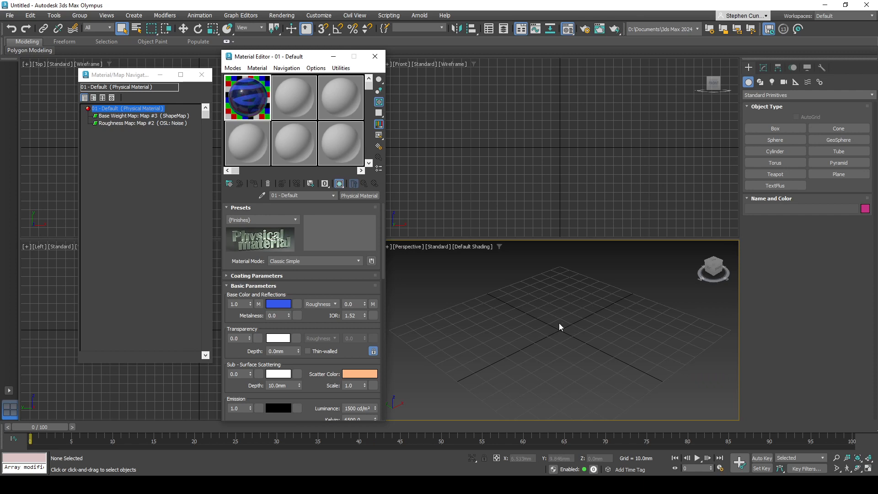
pyautogui.click(339, 185)
# Rename the 01 - Default material as Mat_01
pyautogui.moveTo(320, 195); pyautogui.dragTo(273, 199)
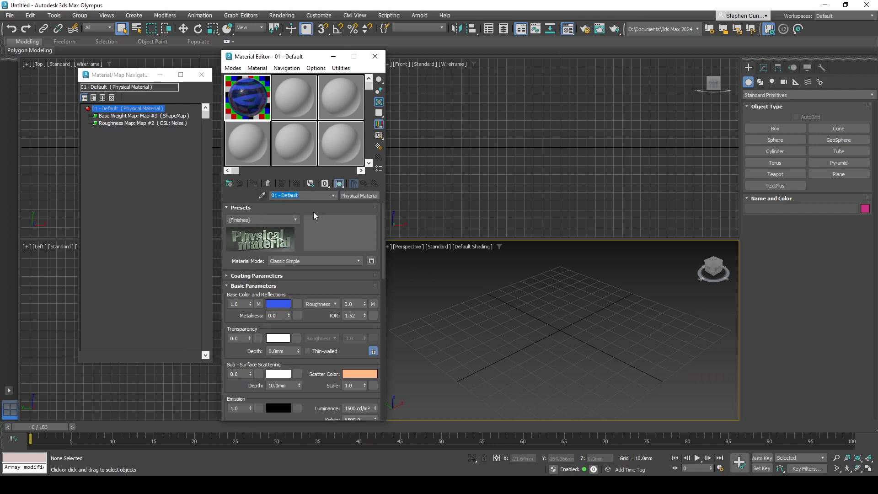
pyautogui.write('Mat_')
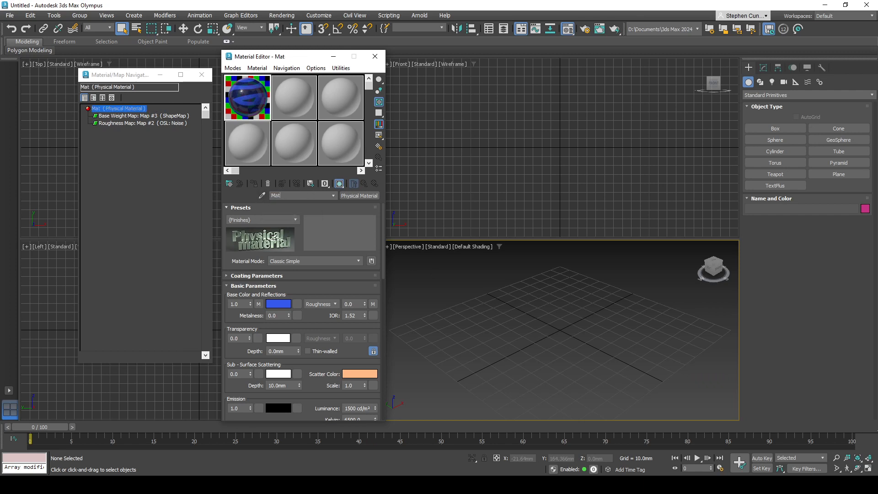
pyautogui.write('01')
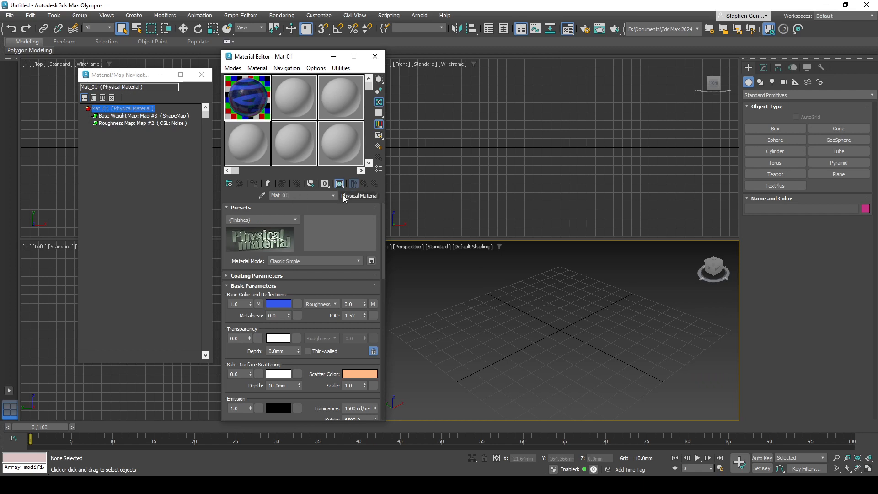
pyautogui.click(174, 198)
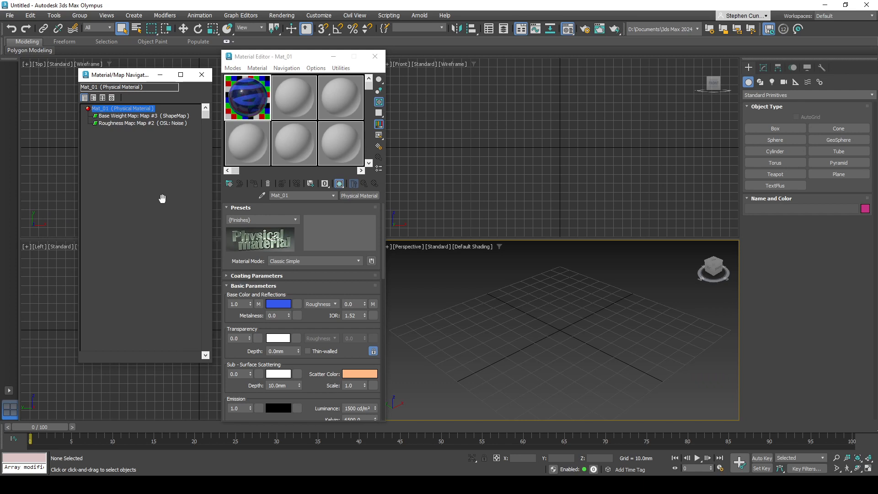